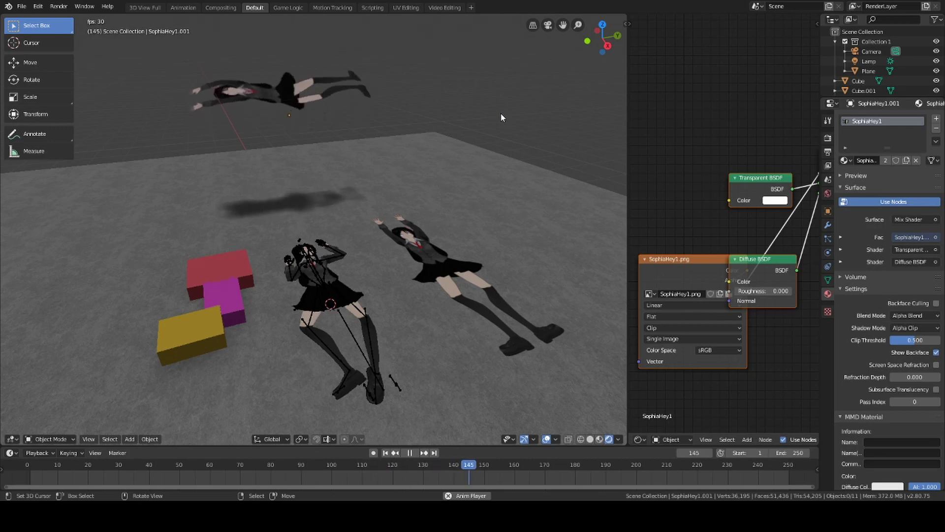
Stop the animation playback and raise the SophiaHey1 image plane off the floor, moving it 0.734 on Y and 1.438 on Z
{"action": "key", "text": "Escape"}
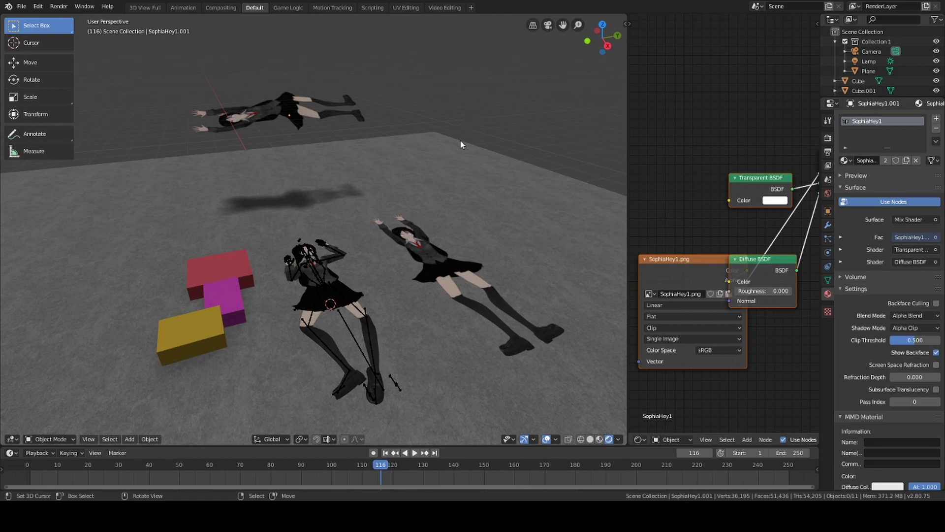
{"action": "middle_click_drag", "start_coordinate": [460, 140], "coordinate": [390, 314]}
{"action": "left_click", "coordinate": [364, 277]}
{"action": "key", "text": "g"}
{"action": "right_click", "coordinate": [449, 239]}
{"action": "key", "text": "g"}
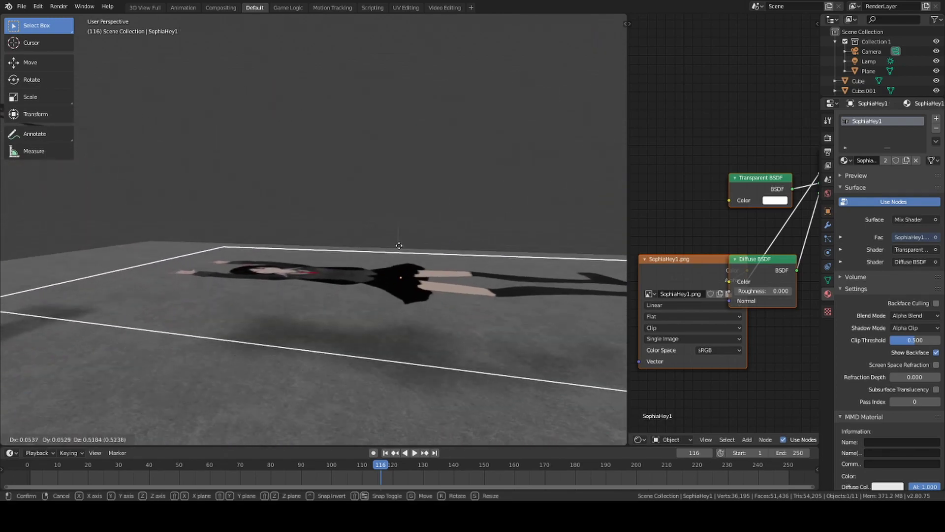
{"action": "key", "text": "Escape"}
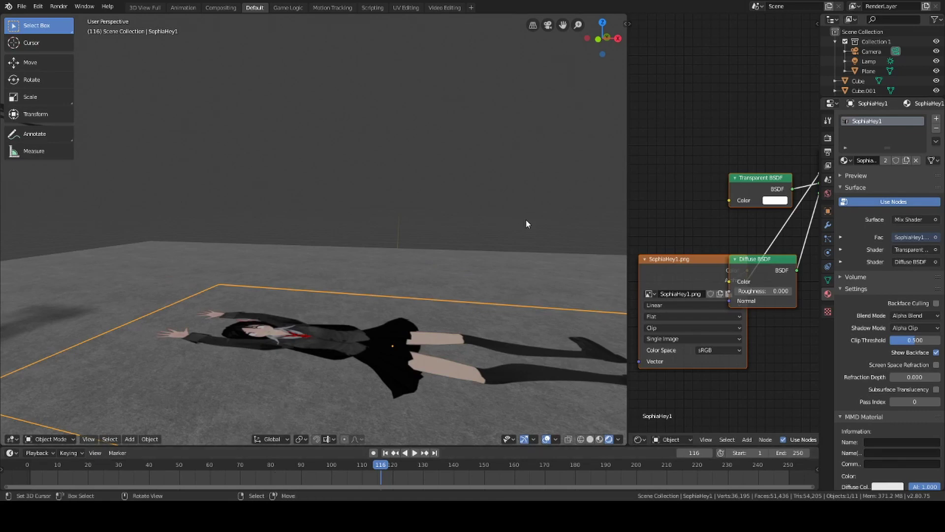
{"action": "middle_click_drag", "start_coordinate": [506, 213], "coordinate": [321, 219]}
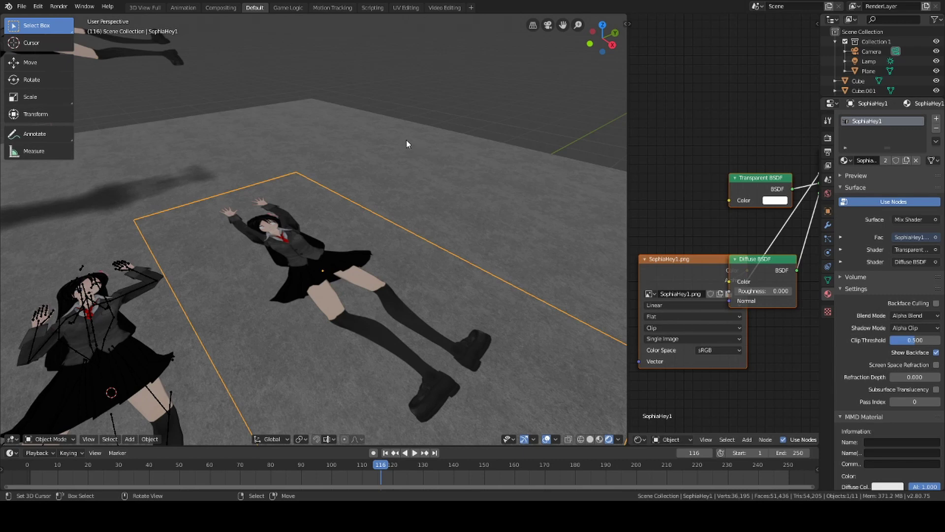
{"action": "middle_click_drag", "start_coordinate": [385, 190], "coordinate": [374, 126]}
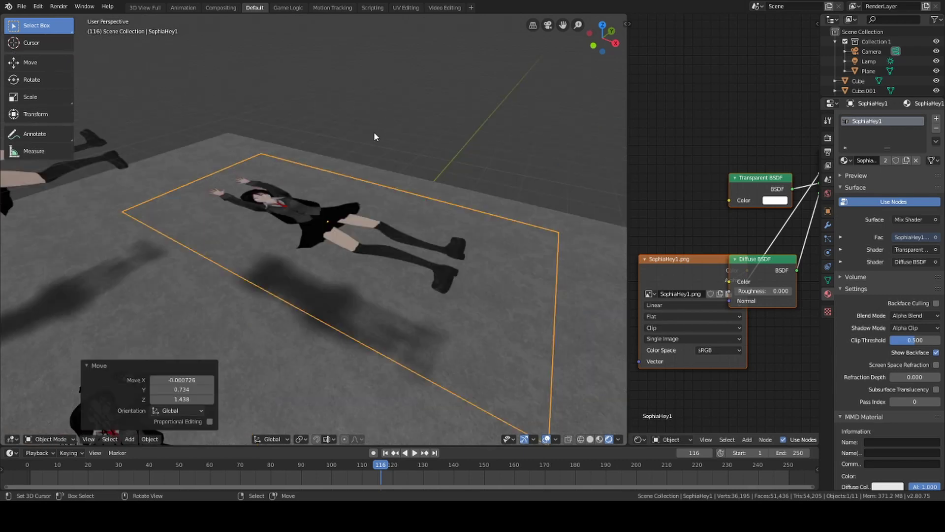
Subdivide the SophiaHey1 plane's mesh with 30 cuts
{"action": "key", "text": "Tab"}
{"action": "right_click", "coordinate": [372, 137]}
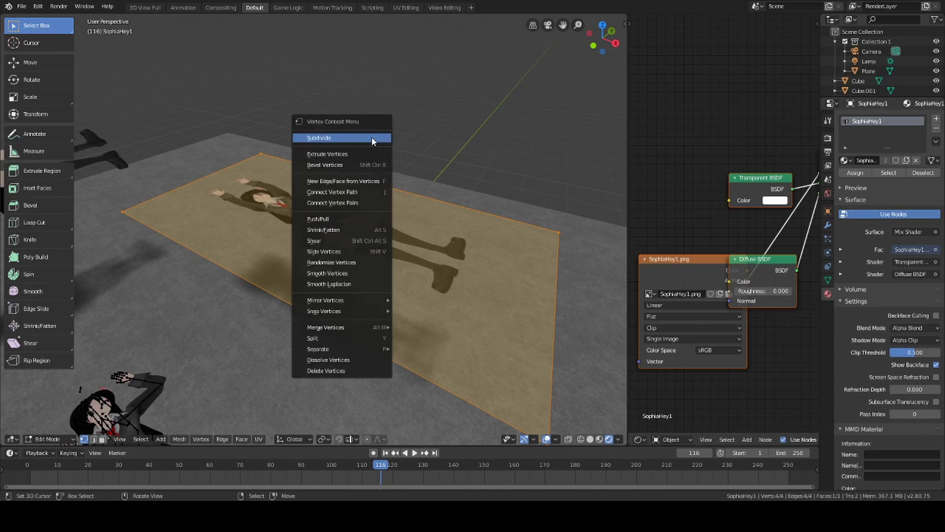
{"action": "left_click", "coordinate": [341, 135]}
{"action": "left_click_drag", "start_coordinate": [181, 356], "coordinate": [207, 356]}
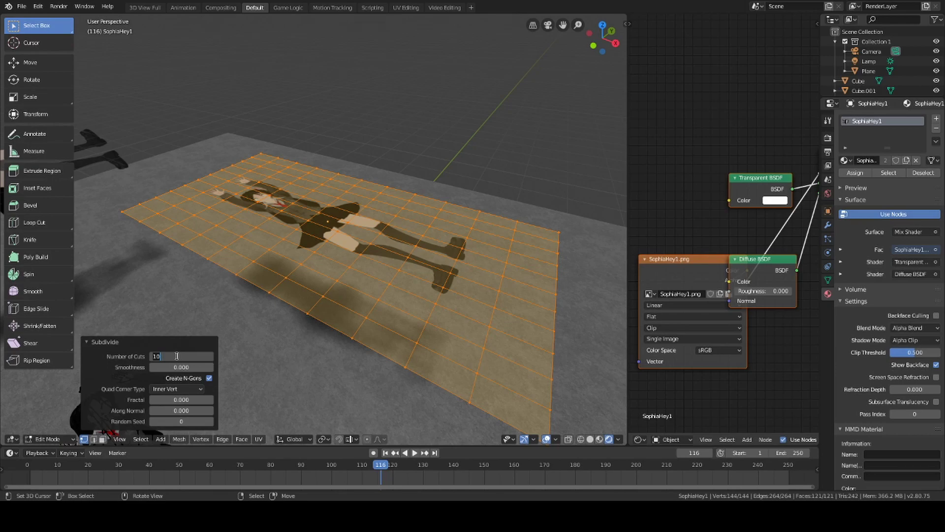
{"action": "type", "text": "30"}
{"action": "key", "text": "Return"}
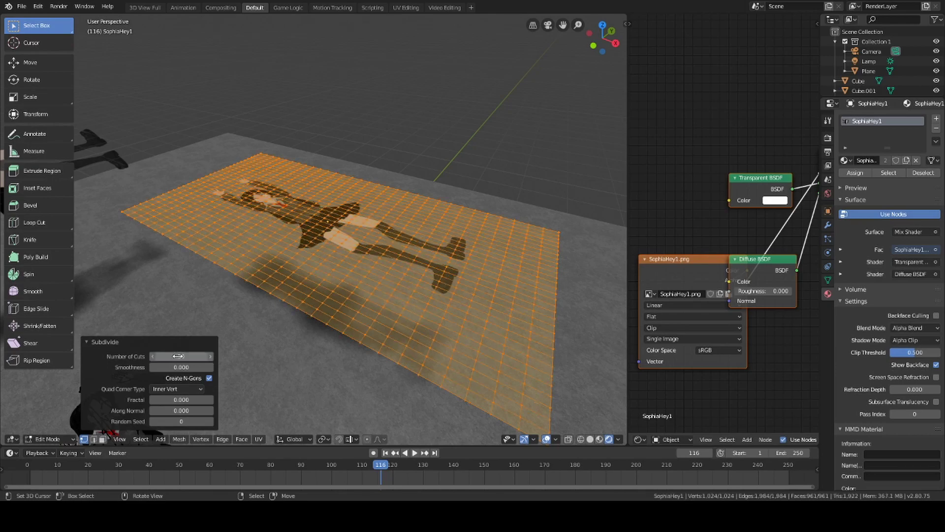
Delete the empty border faces around the figure on the SophiaHey1 plane and return to Object Mode
{"action": "middle_click_drag", "start_coordinate": [247, 151], "coordinate": [325, 123]}
{"action": "key", "text": "a"}
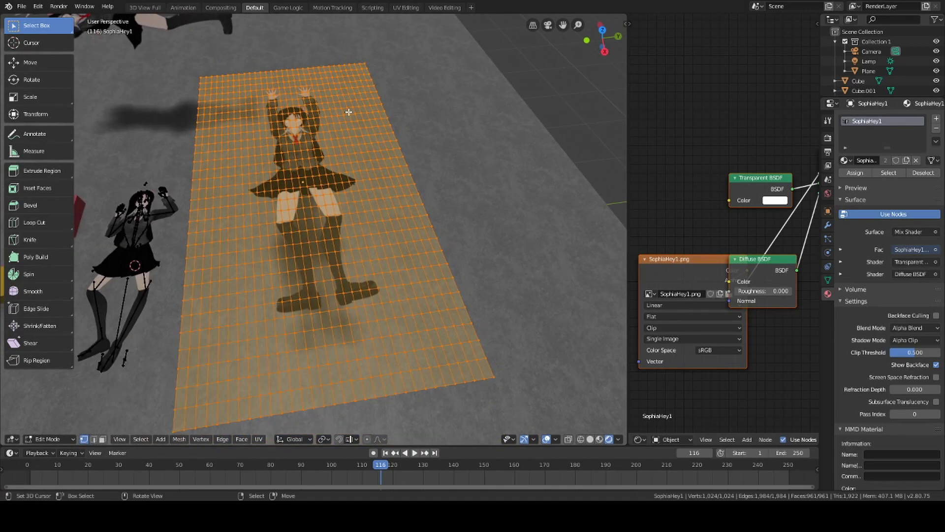
{"action": "left_click", "coordinate": [103, 439]}
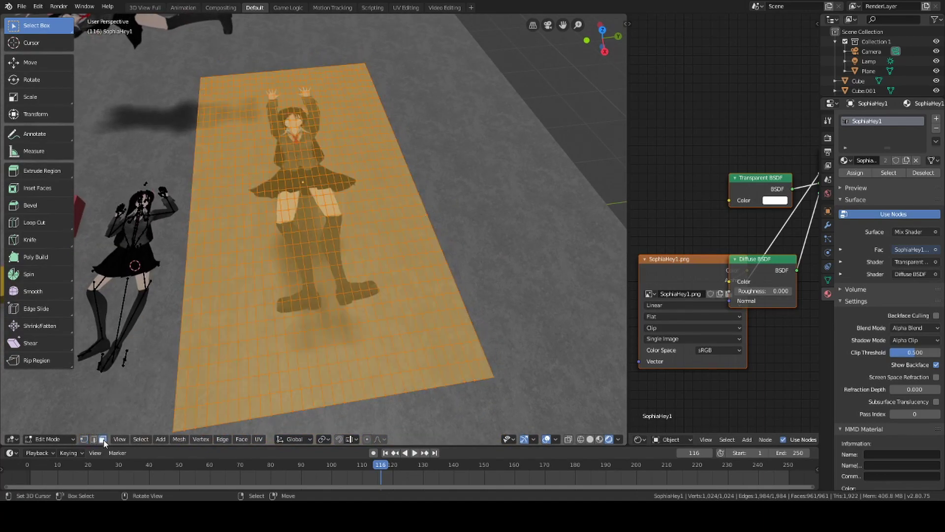
{"action": "key", "text": "Tab"}
{"action": "middle_click_drag", "start_coordinate": [471, 126], "coordinate": [382, 143]}
{"action": "key", "text": "Tab"}
{"action": "key", "text": "alt+a"}
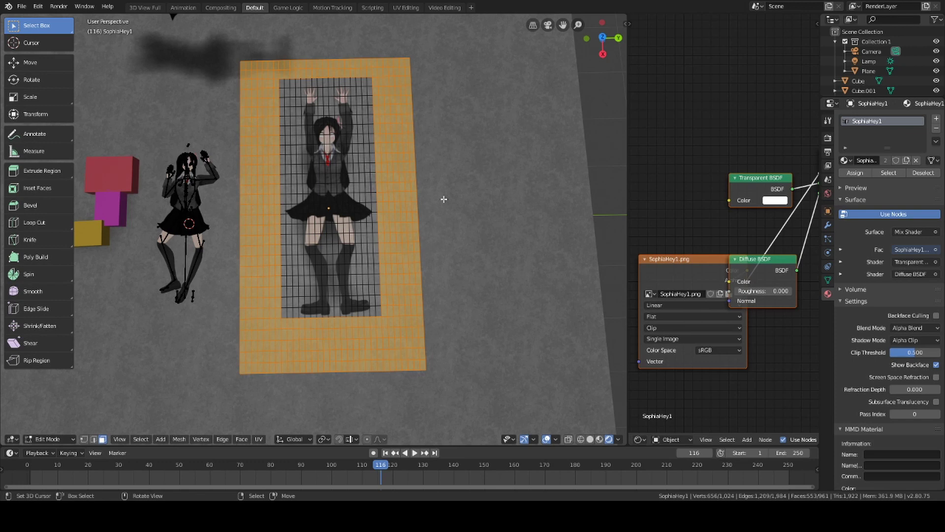
{"action": "key", "text": "x"}
{"action": "left_click", "coordinate": [402, 220]}
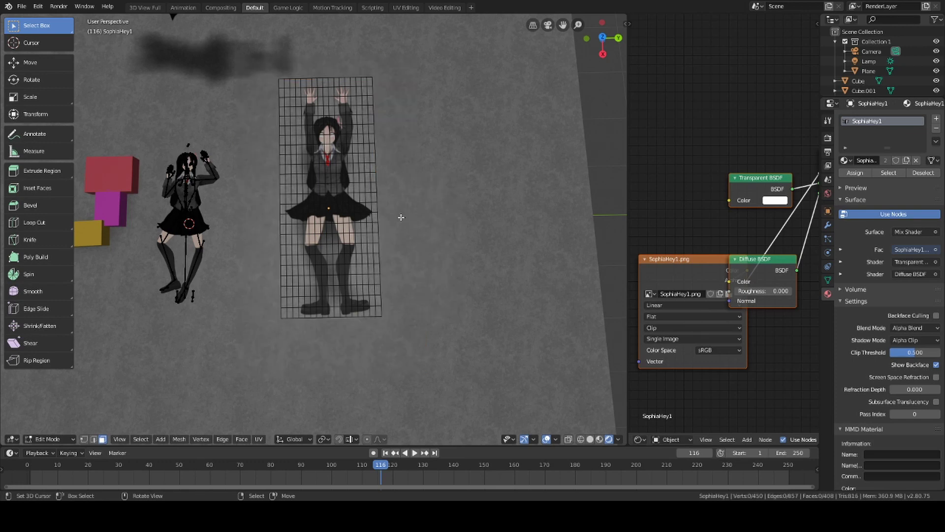
{"action": "key", "text": "Tab"}
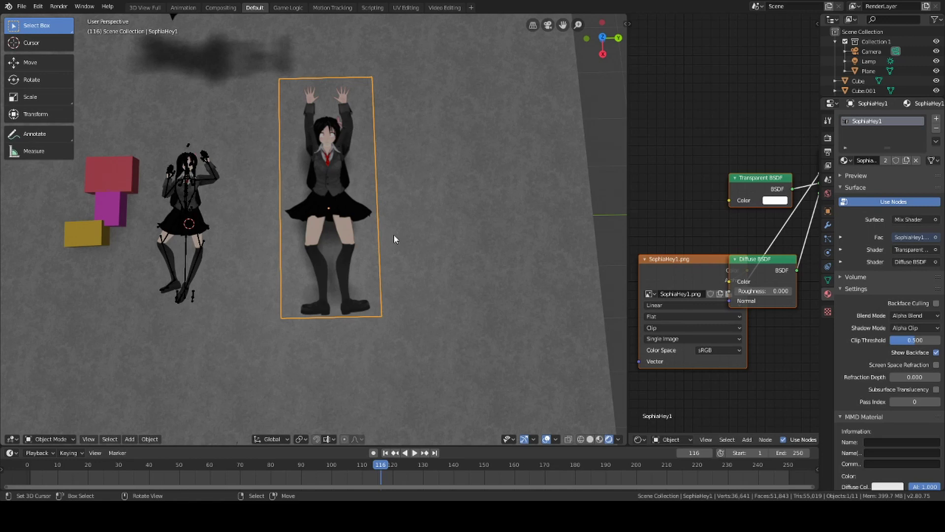
Add a Wave modifier to the SophiaHey1 plane and play the animation
{"action": "middle_click_drag", "start_coordinate": [394, 235], "coordinate": [442, 176]}
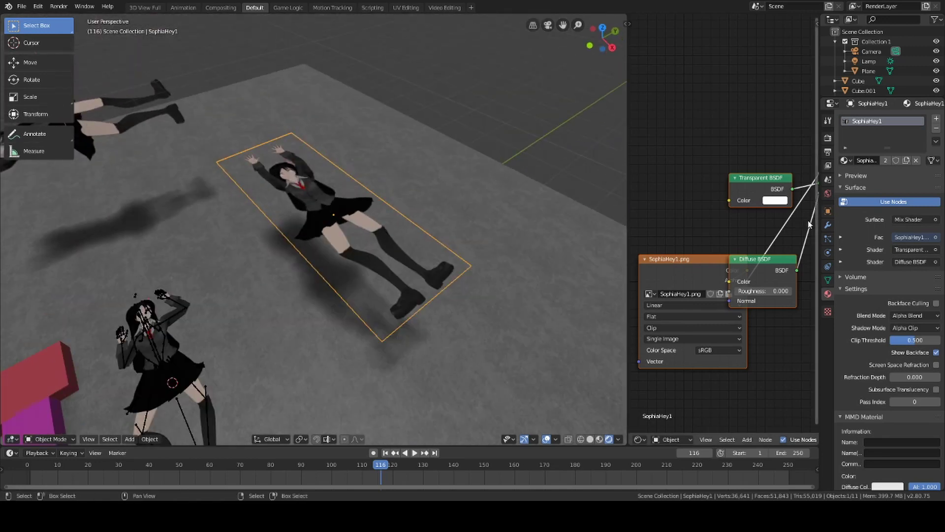
{"action": "left_click", "coordinate": [827, 225]}
{"action": "left_click", "coordinate": [881, 118]}
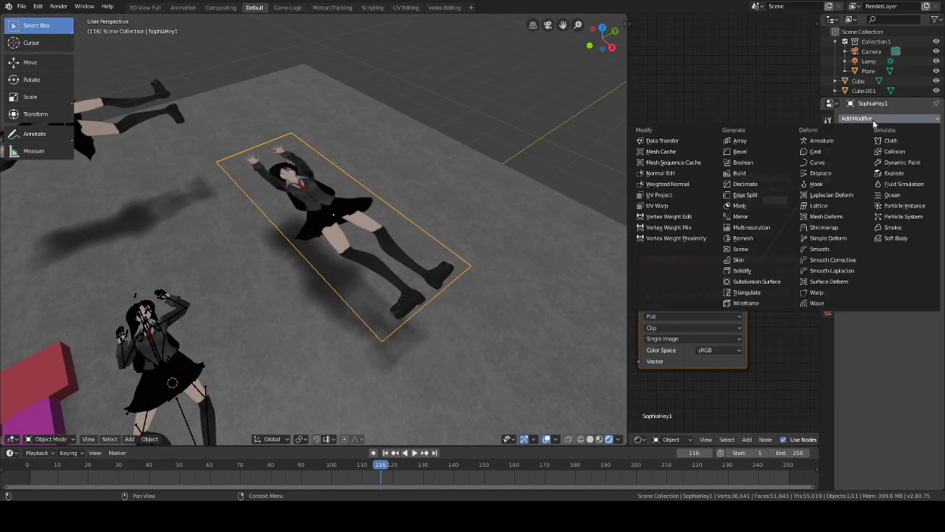
{"action": "left_click", "coordinate": [826, 303]}
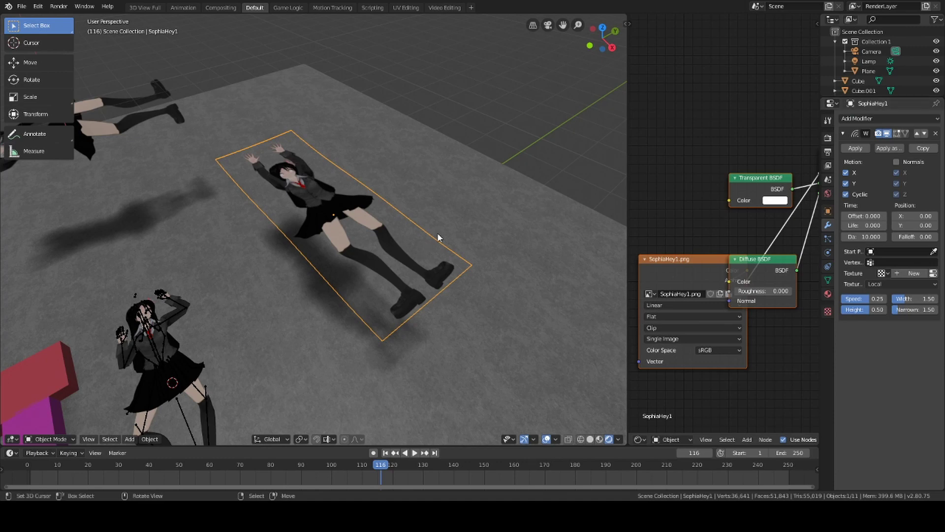
{"action": "key", "text": "space"}
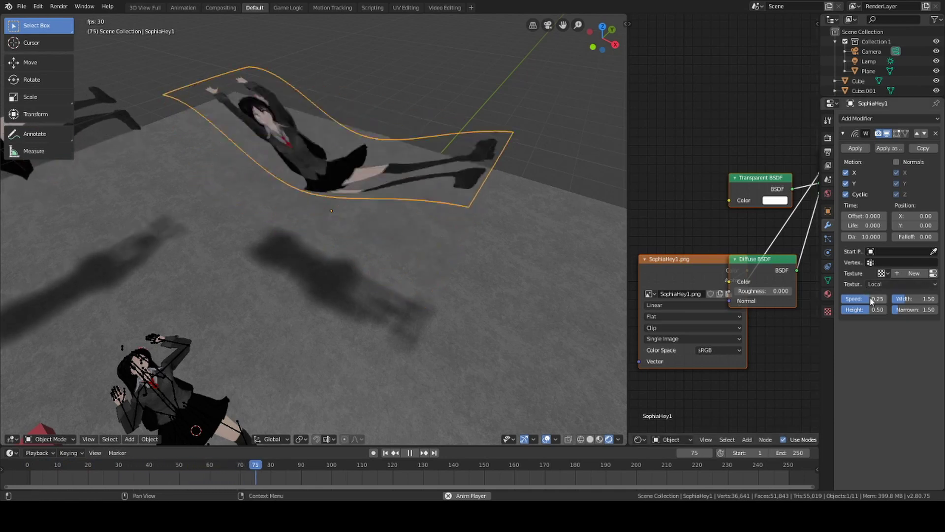
Set the plane's Wave modifier to speed 0.04, height 0.08, width 0.35 and narrowness 4.63
{"action": "left_click_drag", "start_coordinate": [881, 299], "coordinate": [852, 304]}
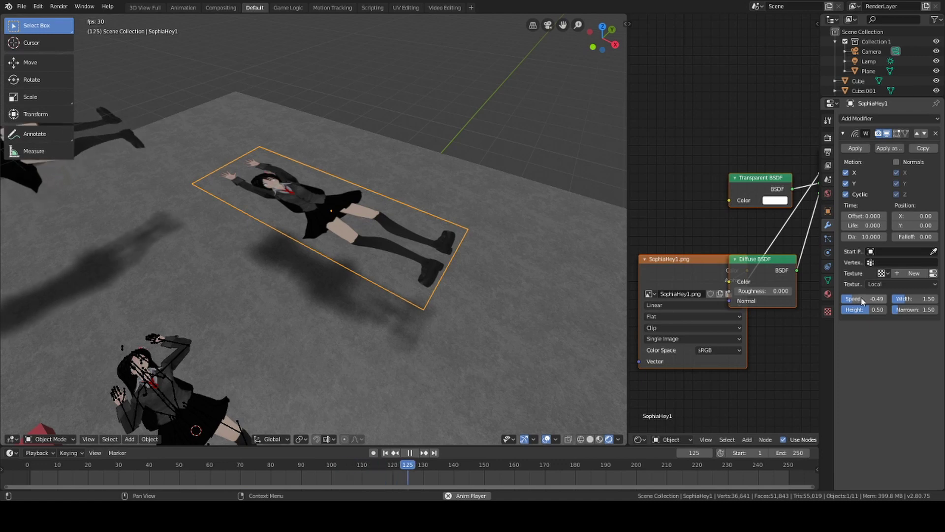
{"action": "key", "text": "BackSpace"}
{"action": "left_click_drag", "start_coordinate": [882, 311], "coordinate": [877, 311]}
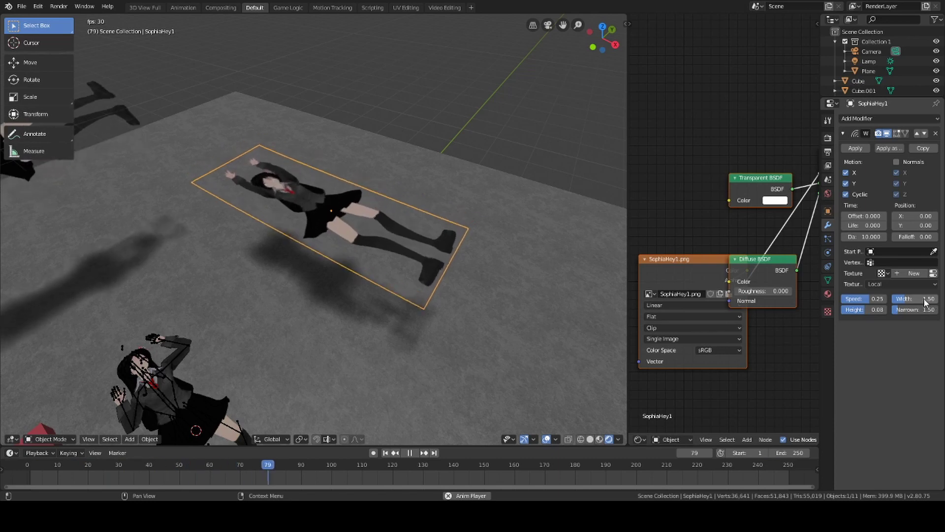
{"action": "mouse_move", "coordinate": [926, 302]}
{"action": "left_mouse_down"}
{"action": "mouse_move", "coordinate": [911, 302]}
{"action": "mouse_move", "coordinate": [937, 309]}
{"action": "left_mouse_up"}
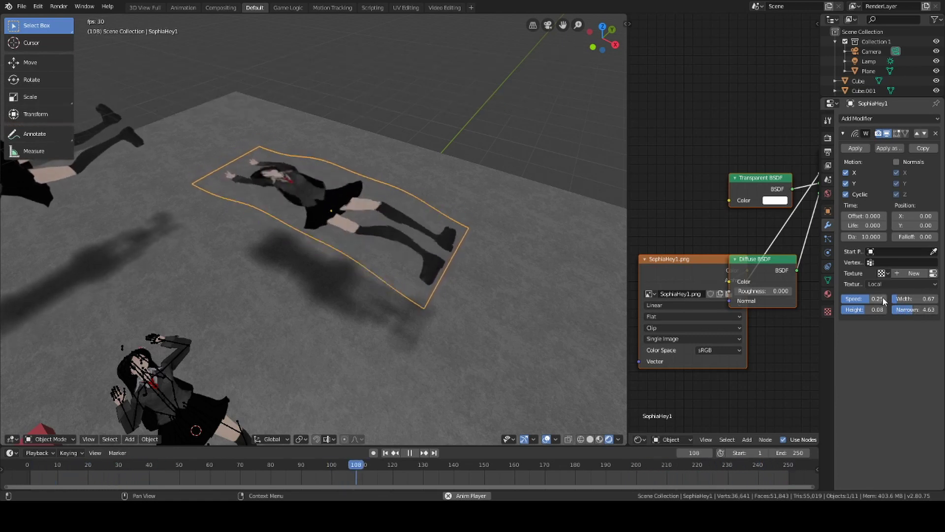
{"action": "left_click_drag", "start_coordinate": [882, 299], "coordinate": [915, 301]}
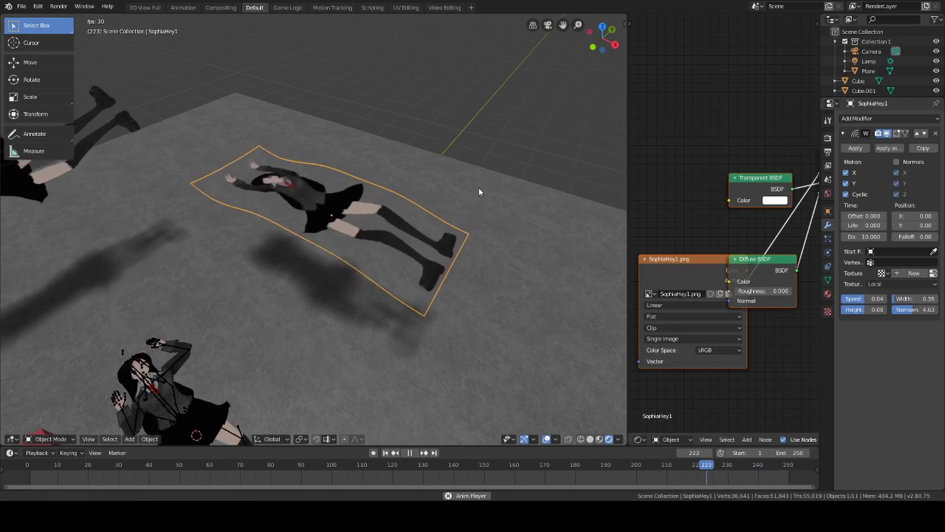
{"action": "scroll", "coordinate": [480, 201], "scroll_direction": "up", "scroll_amount": 4}
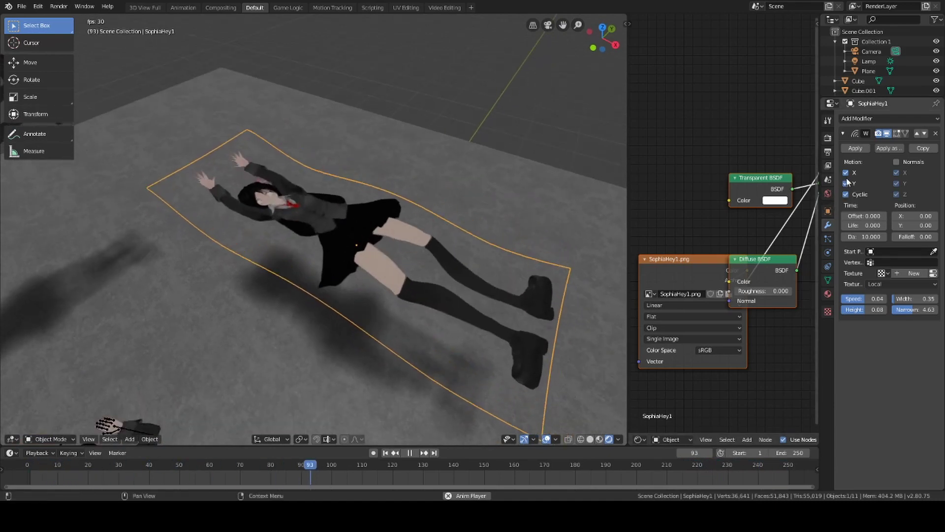
Try the plane's wave with X motion disabled and with Y motion disabled, and re-enable both axes
{"action": "middle_click_drag", "start_coordinate": [517, 219], "coordinate": [351, 162]}
{"action": "left_click", "coordinate": [845, 172]}
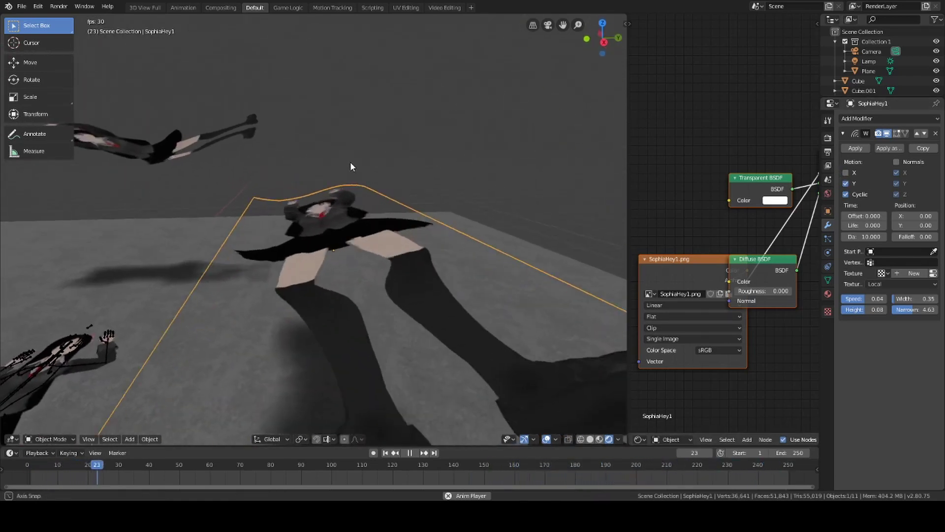
{"action": "left_click", "coordinate": [845, 172]}
{"action": "left_click", "coordinate": [845, 183]}
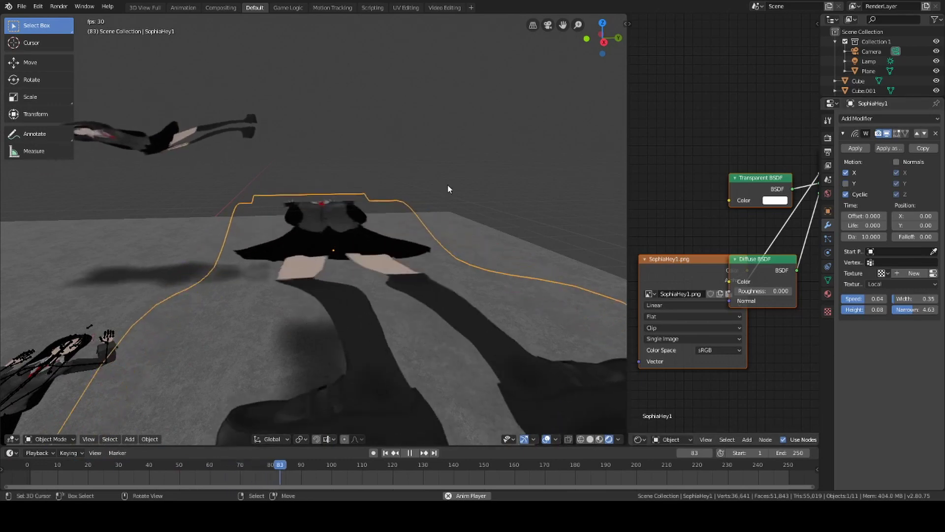
{"action": "middle_click_drag", "start_coordinate": [448, 184], "coordinate": [476, 188]}
{"action": "left_click", "coordinate": [845, 172]}
{"action": "middle_click_drag", "start_coordinate": [376, 188], "coordinate": [409, 191]}
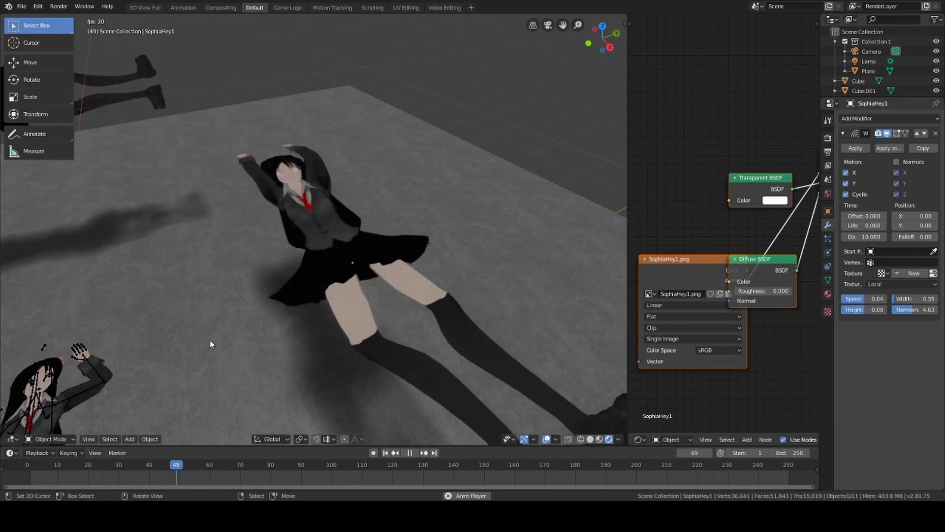
Select the rigged character mesh lying on the floor, look through its material slots, and stop the playback
{"action": "middle_click_drag", "start_coordinate": [124, 378], "coordinate": [360, 224]}
{"action": "left_click", "coordinate": [328, 261]}
{"action": "key", "text": "g"}
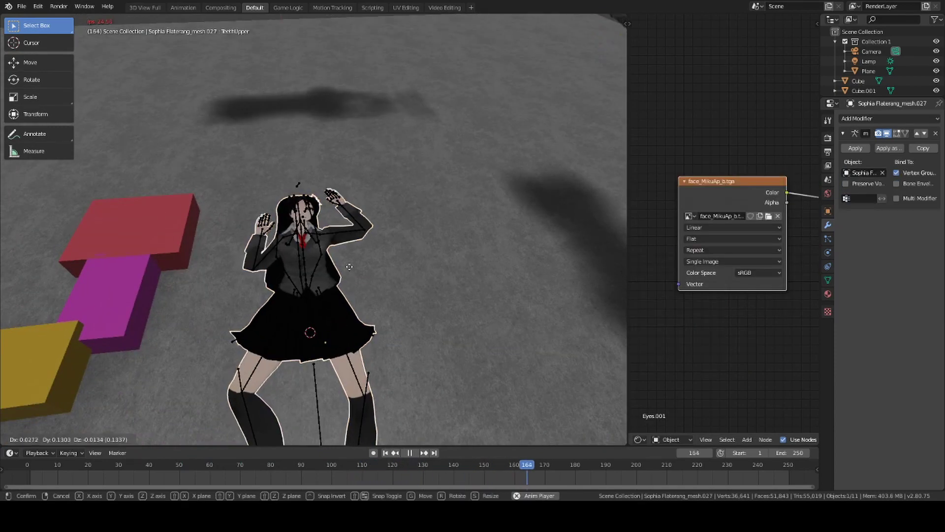
{"action": "right_click", "coordinate": [370, 266]}
{"action": "left_click", "coordinate": [827, 294]}
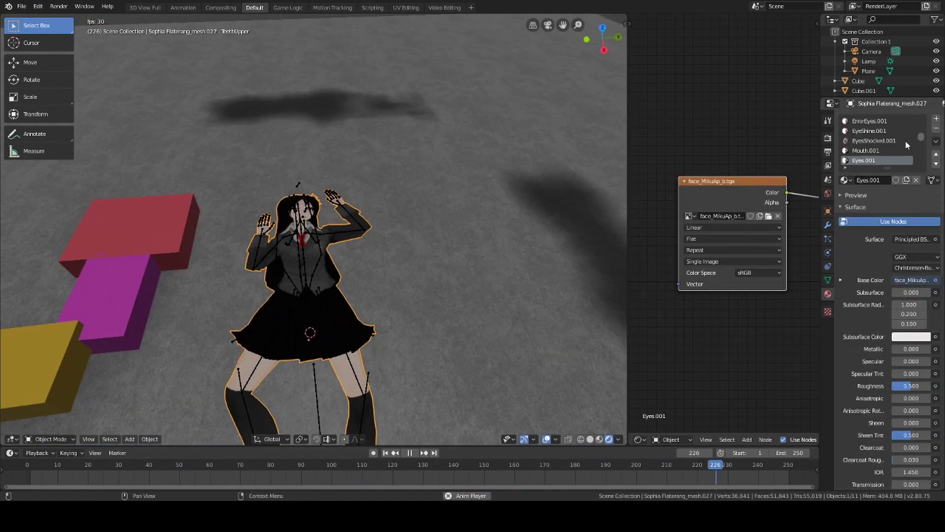
{"action": "scroll", "coordinate": [890, 128], "scroll_direction": "up", "scroll_amount": 5}
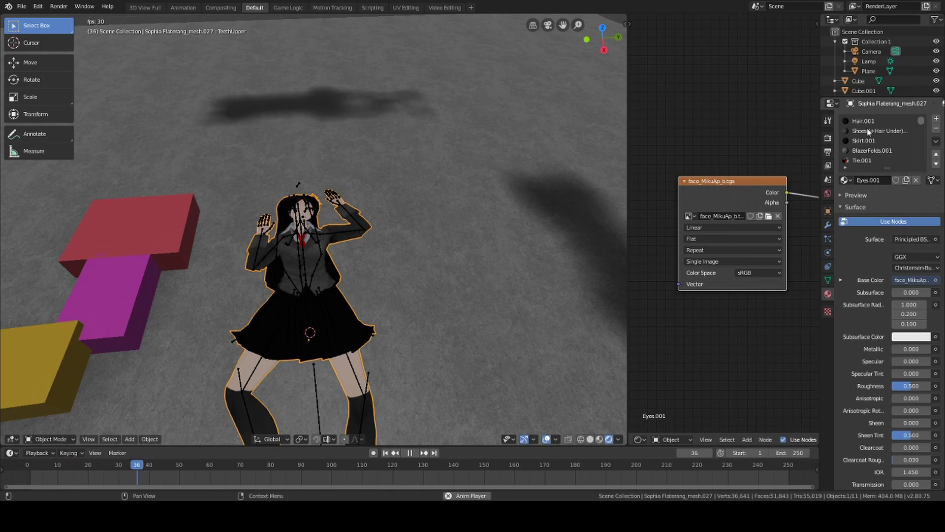
{"action": "key", "text": "space"}
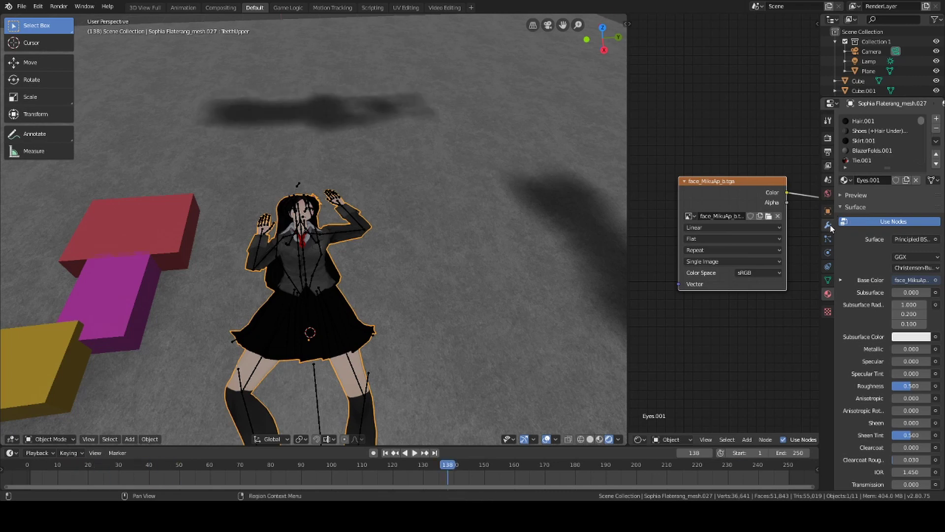
Add a Wave modifier to the rigged character mesh, and play the animation briefly to preview the deformation
{"action": "left_click", "coordinate": [828, 225]}
{"action": "left_click", "coordinate": [875, 119]}
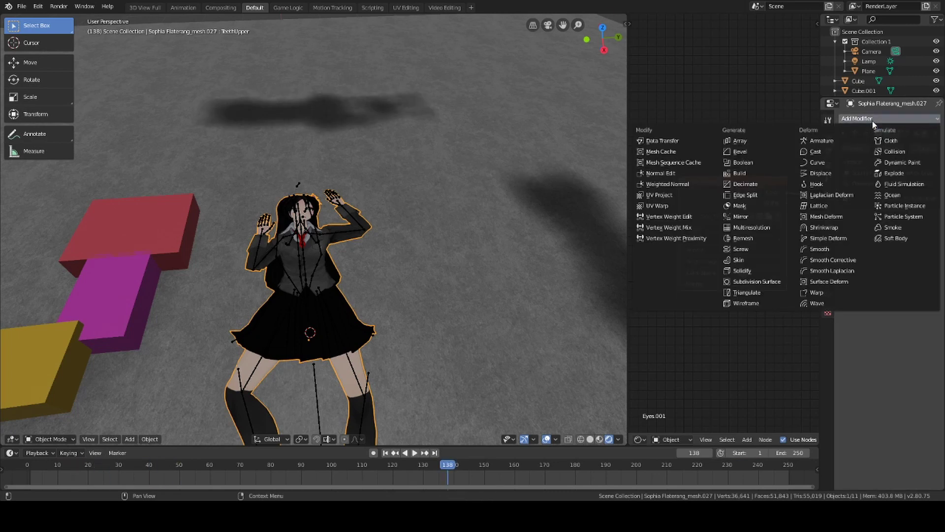
{"action": "left_click", "coordinate": [829, 304]}
{"action": "middle_click_drag", "start_coordinate": [366, 229], "coordinate": [495, 208]}
{"action": "key", "text": "space"}
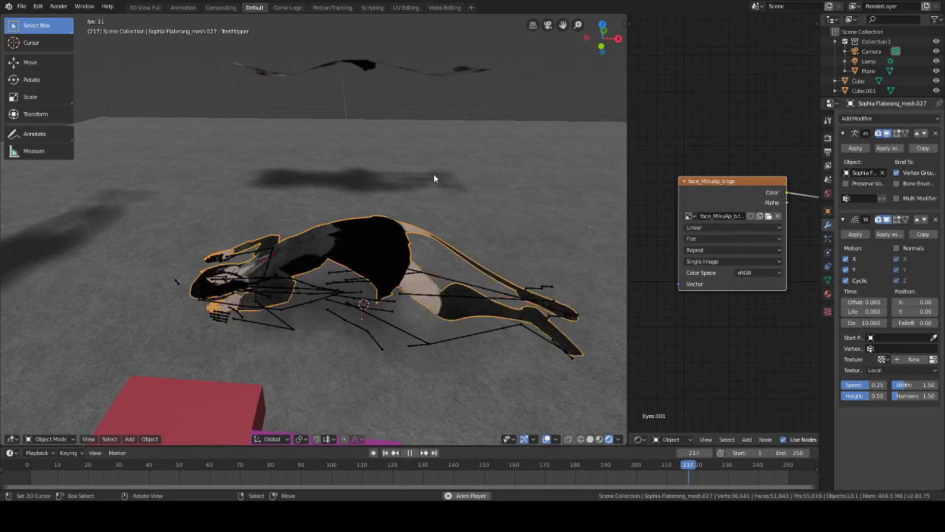
{"action": "key", "text": "space"}
Try to move the purple block in the group of coloured blocks on the floor
{"action": "middle_click_drag", "start_coordinate": [433, 173], "coordinate": [407, 189]}
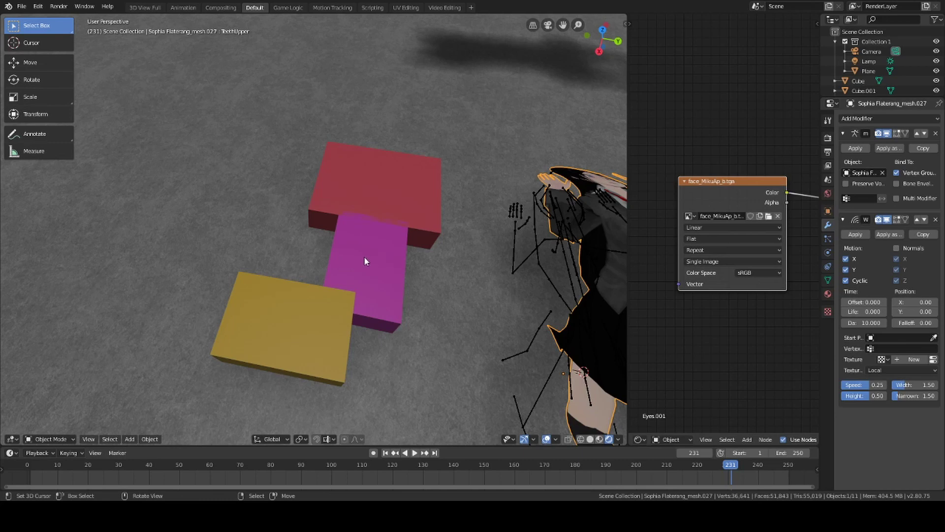
{"action": "right_click", "coordinate": [370, 252]}
{"action": "key", "text": "g"}
{"action": "right_click", "coordinate": [401, 209]}
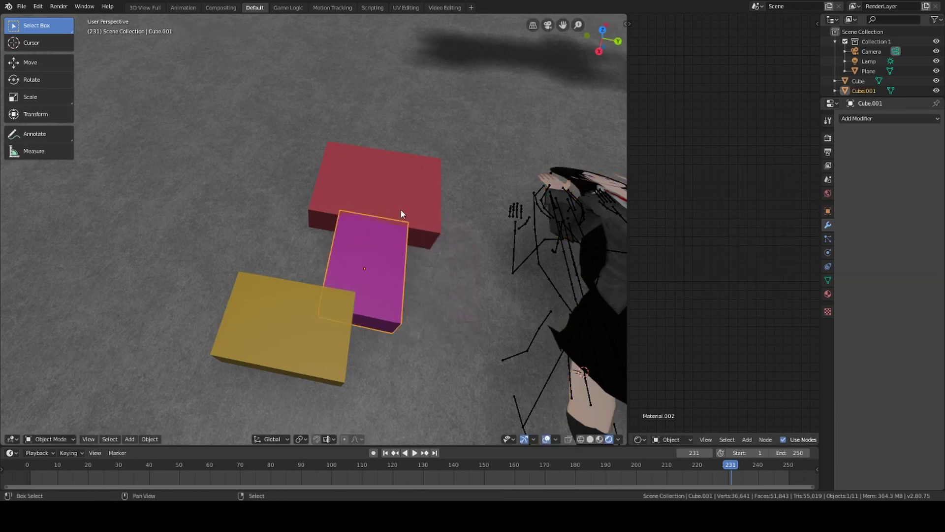
{"action": "middle_click_drag", "start_coordinate": [401, 209], "coordinate": [345, 246], "text": "shift"}
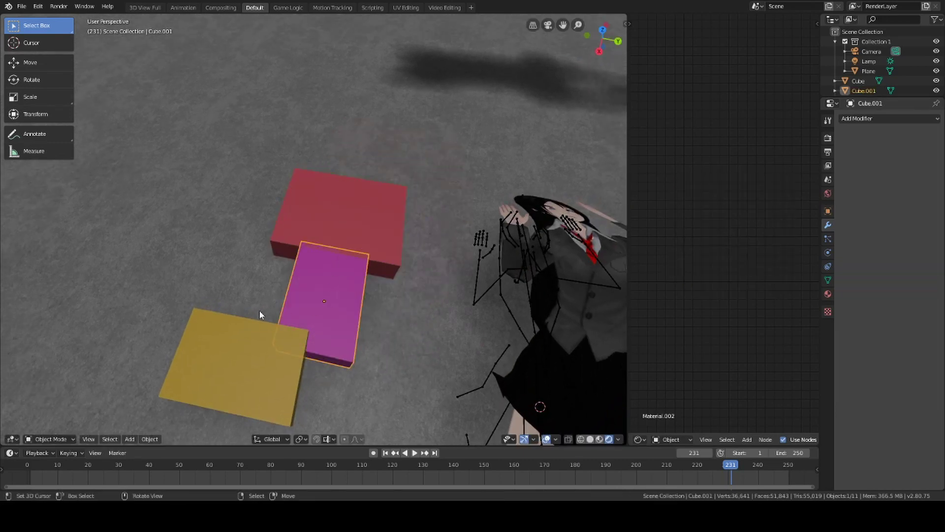
Select the red, purple and yellow blocks, join them into one object, and try moving it
{"action": "left_click", "coordinate": [258, 332]}
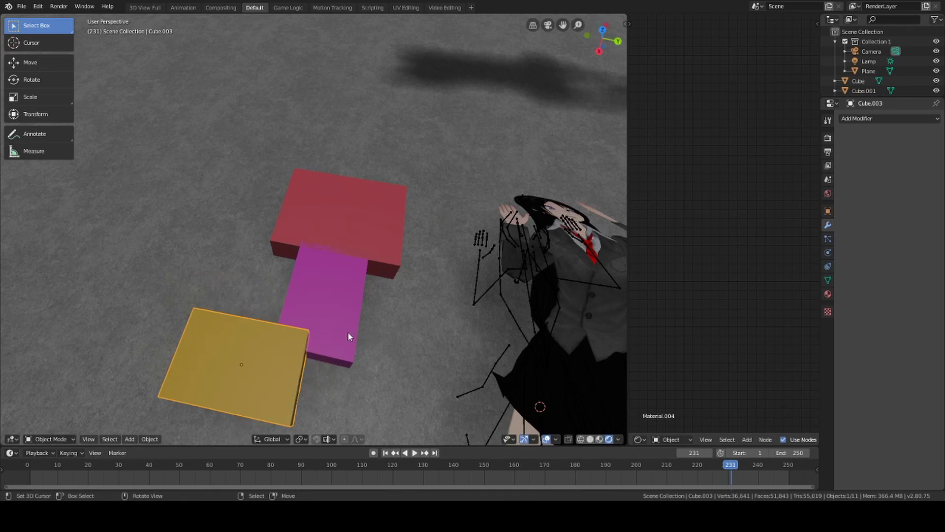
{"action": "left_click", "coordinate": [323, 299]}
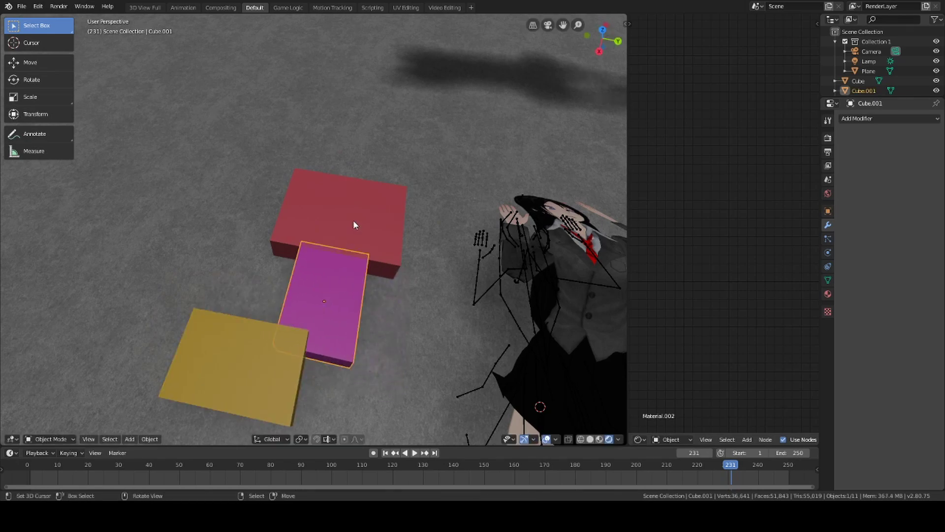
{"action": "left_click", "coordinate": [352, 220], "text": "shift"}
{"action": "left_click", "coordinate": [233, 364], "text": "shift"}
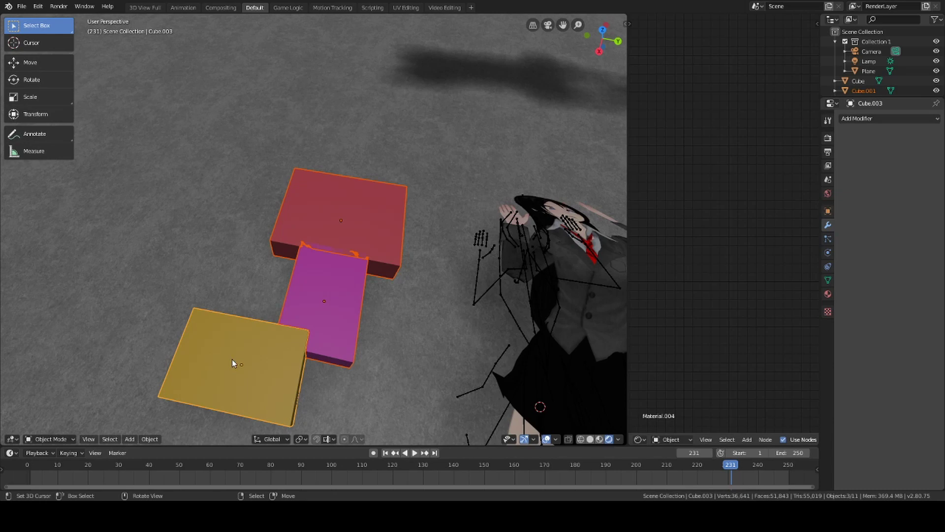
{"action": "key", "text": "ctrl+j"}
{"action": "middle_click_drag", "start_coordinate": [395, 260], "coordinate": [395, 264]}
{"action": "key", "text": "g"}
{"action": "left_click", "coordinate": [373, 285]}
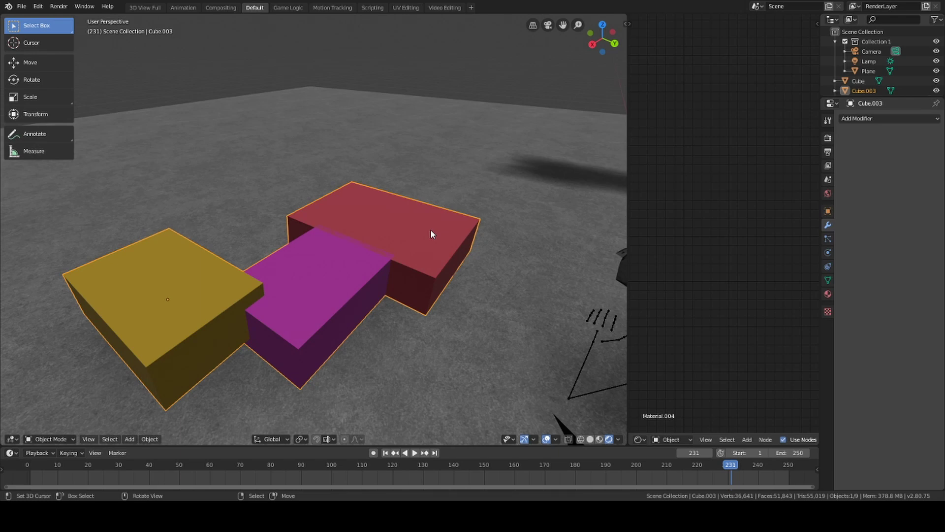
Rename the joined blocks' purple material as Pink, and undo back to separate blocks
{"action": "left_click", "coordinate": [828, 294]}
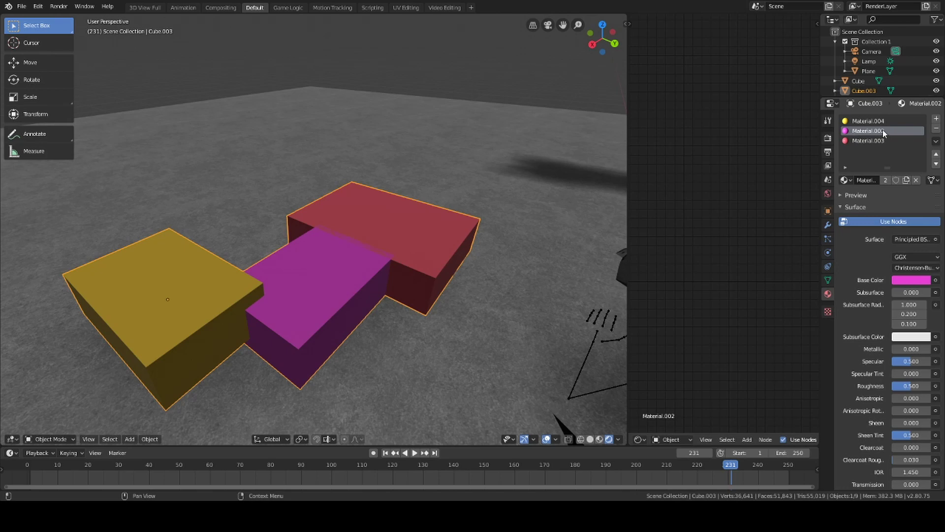
{"action": "double_click", "coordinate": [882, 130]}
{"action": "middle_click_drag", "start_coordinate": [363, 272], "coordinate": [350, 281]}
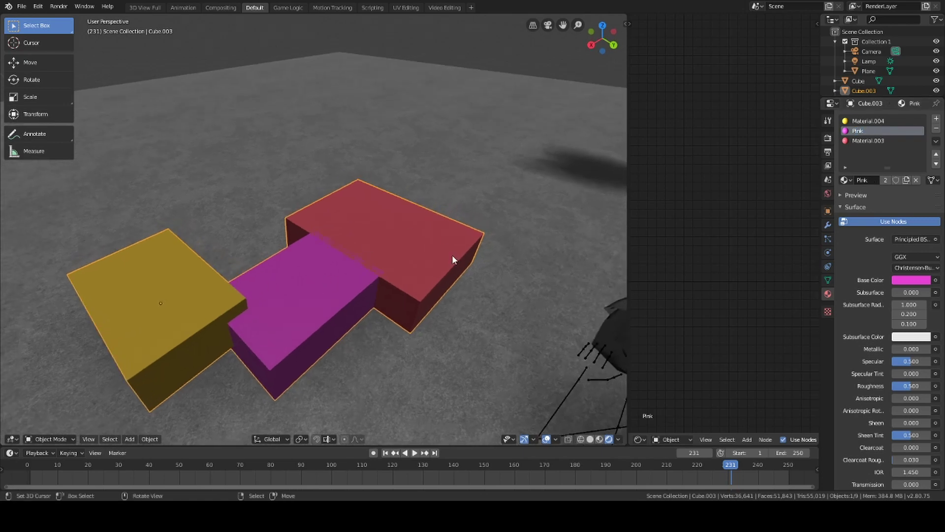
{"action": "middle_click_drag", "start_coordinate": [416, 265], "coordinate": [444, 247]}
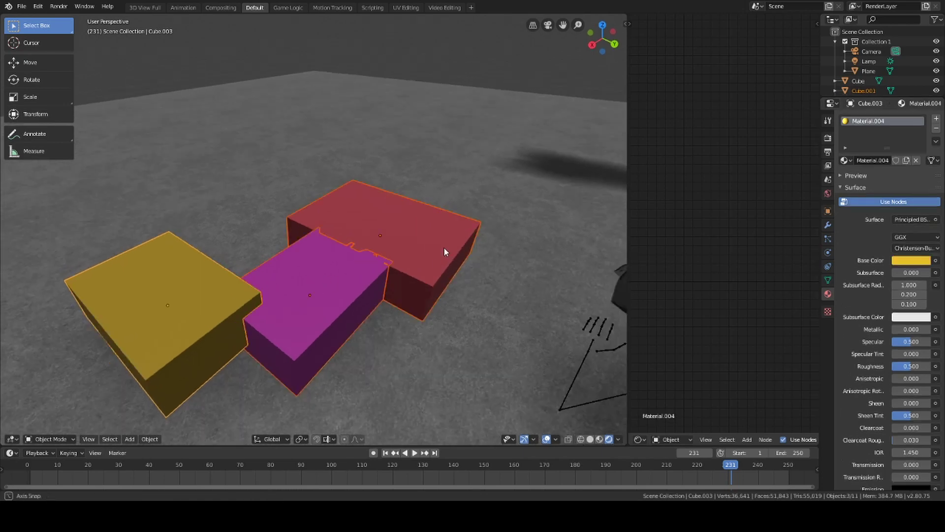
{"action": "key", "text": "ctrl+z"}
Try a Wave modifier on the purple block alone with a short playback, and undo it to return to the joined blocks
{"action": "left_click", "coordinate": [325, 295]}
{"action": "left_click", "coordinate": [828, 225]}
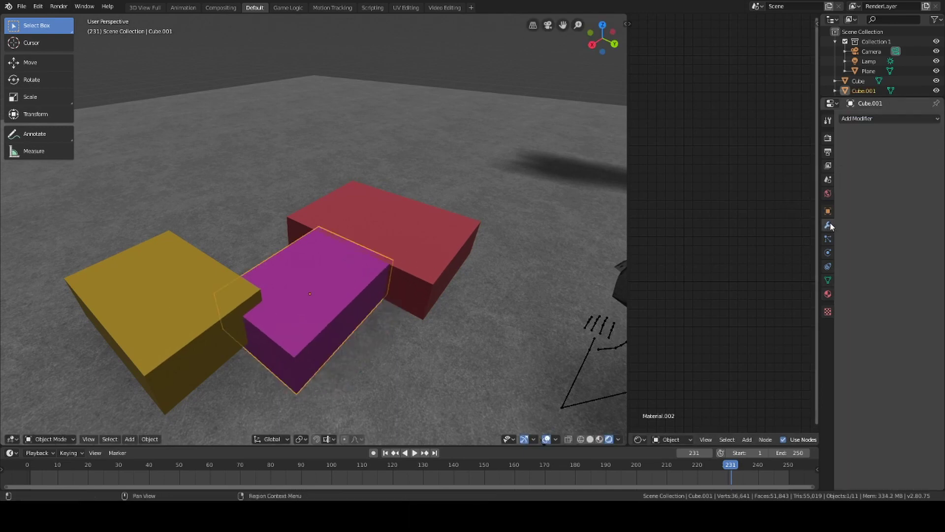
{"action": "left_click", "coordinate": [864, 118]}
{"action": "left_click", "coordinate": [825, 304]}
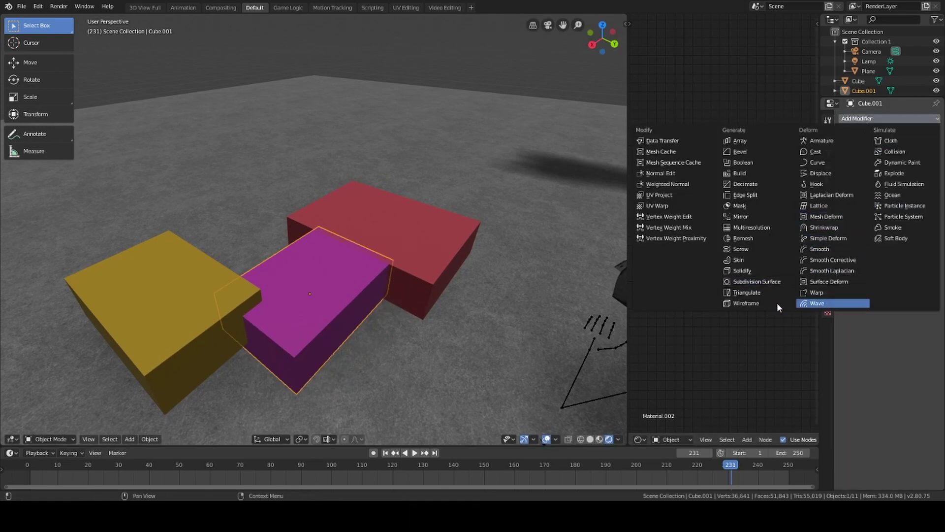
{"action": "key", "text": "space"}
{"action": "mouse_move", "coordinate": [393, 292]}
{"action": "middle_mouse_down"}
{"action": "mouse_move", "coordinate": [383, 269]}
{"action": "mouse_move", "coordinate": [373, 276]}
{"action": "mouse_move", "coordinate": [394, 288]}
{"action": "middle_mouse_up"}
{"action": "key", "text": "space"}
{"action": "key", "text": "ctrl+z"}
{"action": "key", "text": "ctrl+z"}
{"action": "key", "text": "ctrl+z"}
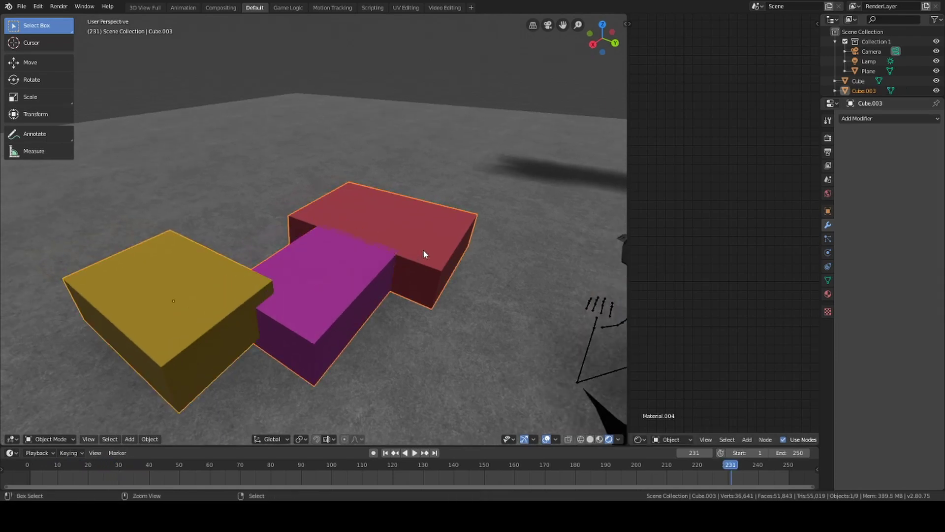
Add a Wave modifier to the joined blocks and play the animation while checking their material slots
{"action": "left_click", "coordinate": [875, 119]}
{"action": "left_click", "coordinate": [827, 303]}
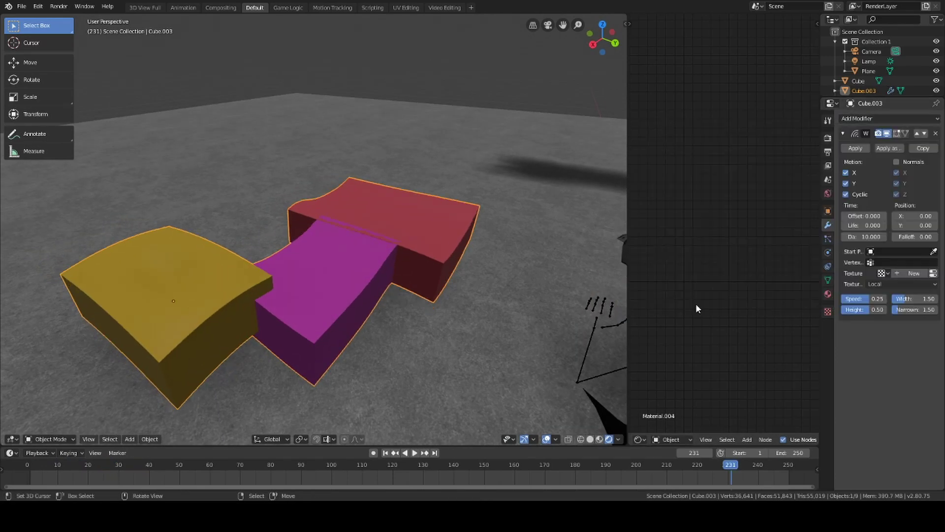
{"action": "key", "text": "space"}
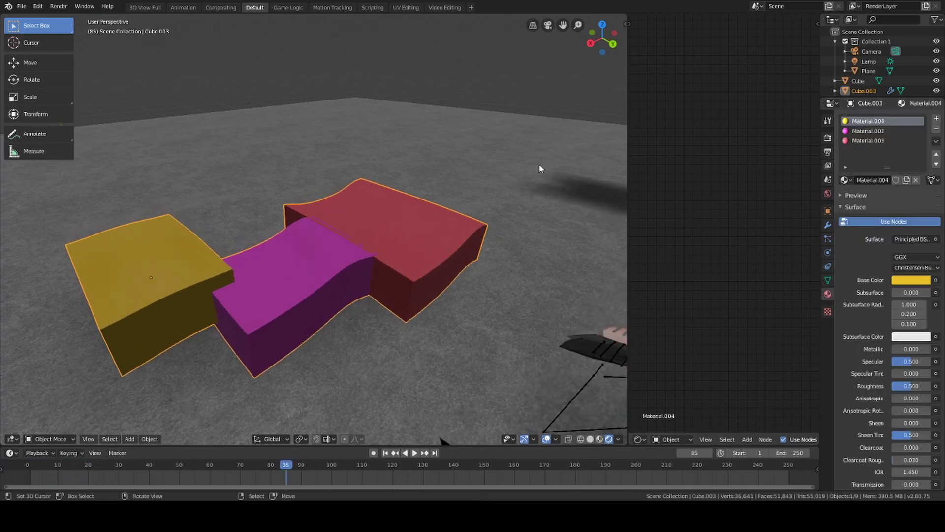
{"action": "key", "text": "space"}
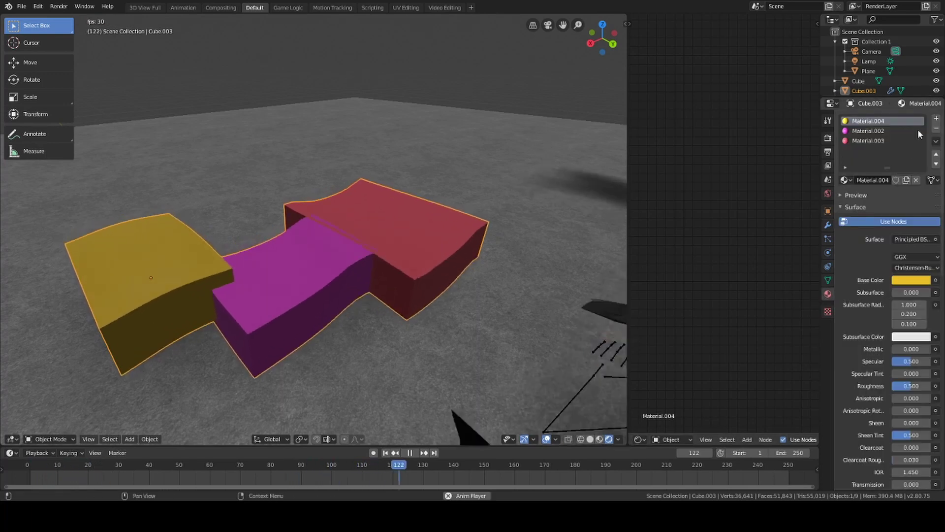
Select the character mesh and look through its list of material slots
{"action": "middle_click_drag", "start_coordinate": [446, 283], "coordinate": [296, 209], "text": "shift"}
{"action": "right_click_drag", "start_coordinate": [412, 302], "coordinate": [279, 327]}
{"action": "middle_click_drag", "start_coordinate": [279, 326], "coordinate": [300, 326]}
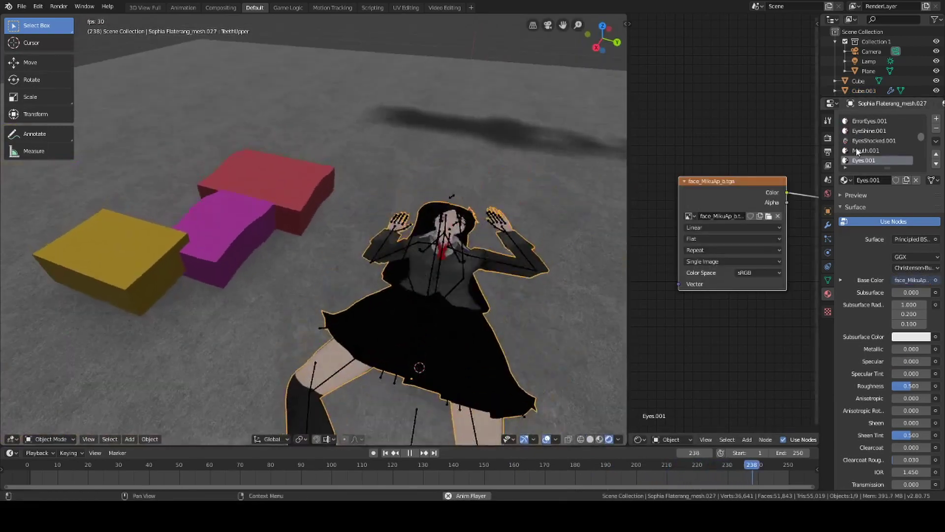
{"action": "scroll", "coordinate": [869, 140], "scroll_direction": "up", "scroll_amount": 5}
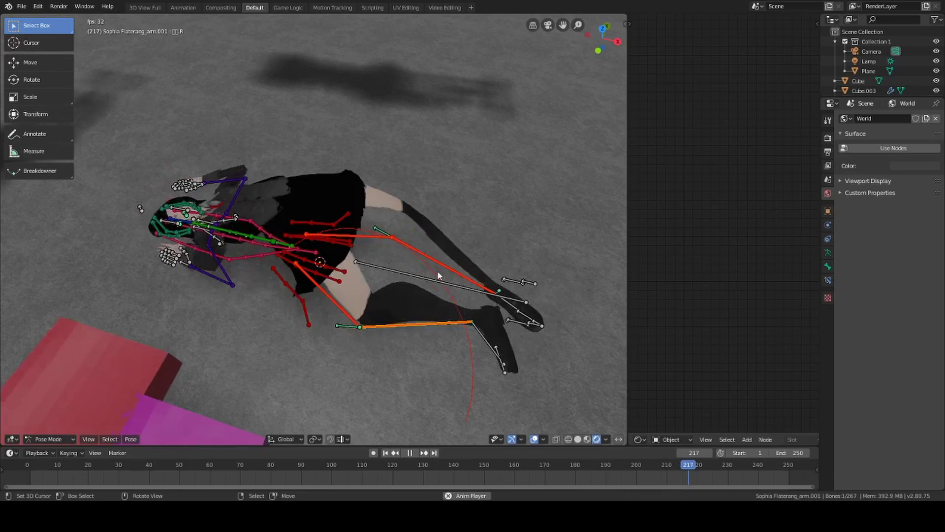
Try rotating the character's bent lower-leg bone about the global Z axis, and watch the playback from other angles
{"action": "key", "text": "r"}
{"action": "key", "text": "z"}
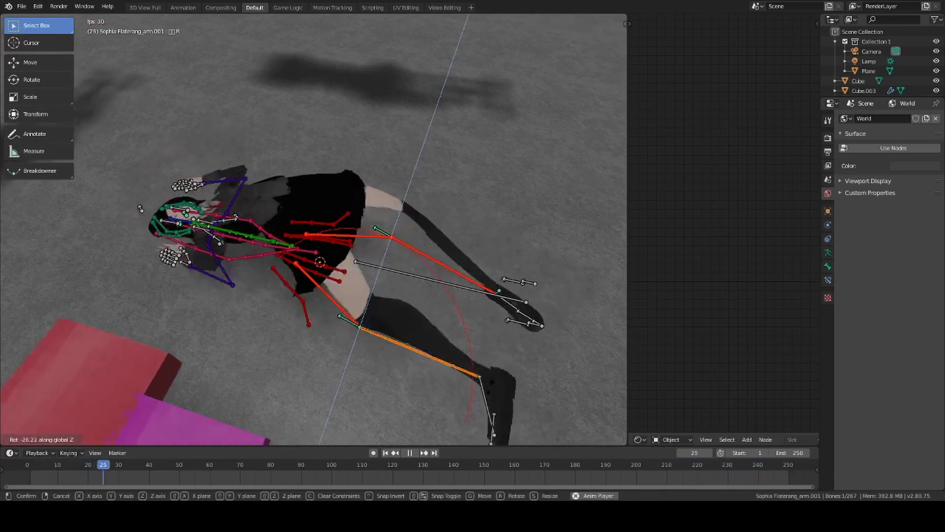
{"action": "key", "text": "Escape"}
{"action": "key", "text": "Escape"}
{"action": "key", "text": "space"}
{"action": "middle_click_drag", "start_coordinate": [304, 220], "coordinate": [335, 294]}
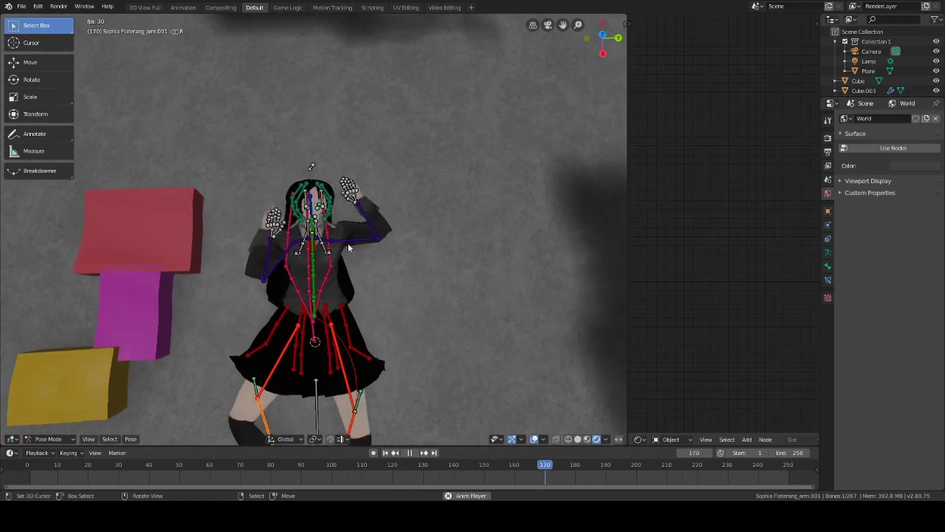
{"action": "middle_click_drag", "start_coordinate": [347, 243], "coordinate": [422, 242]}
{"action": "key", "text": "space"}
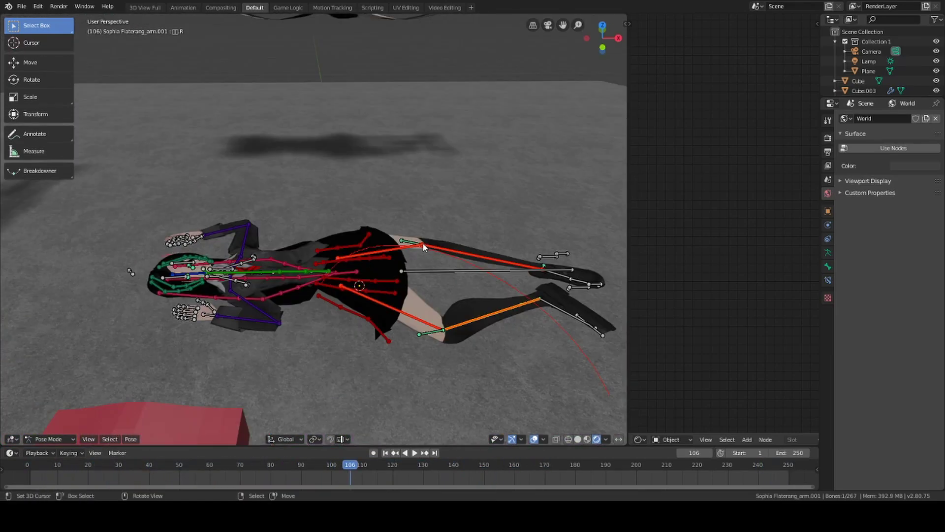
Scale the rig's long central bone between the legs to 0.442 along global Z, and start the playback
{"action": "left_click", "coordinate": [416, 302]}
{"action": "middle_click_drag", "start_coordinate": [487, 291], "coordinate": [496, 275]}
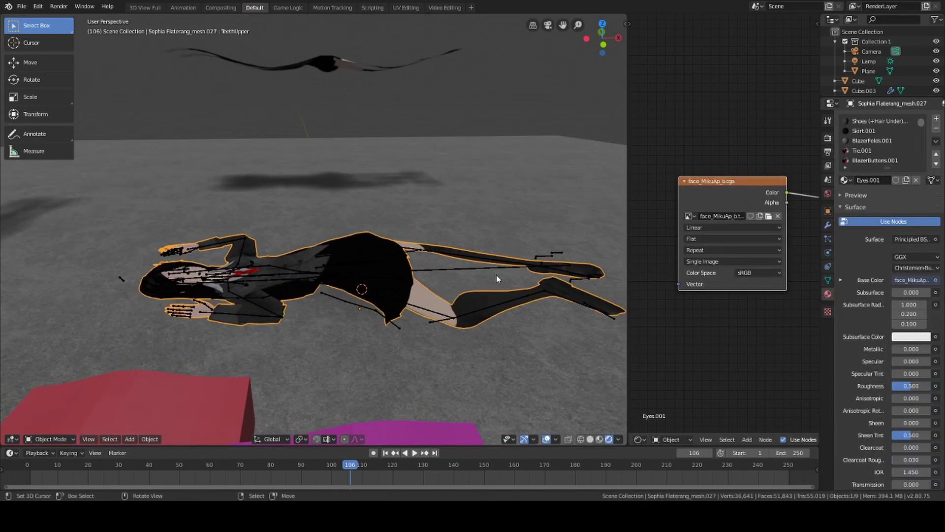
{"action": "left_click", "coordinate": [495, 267]}
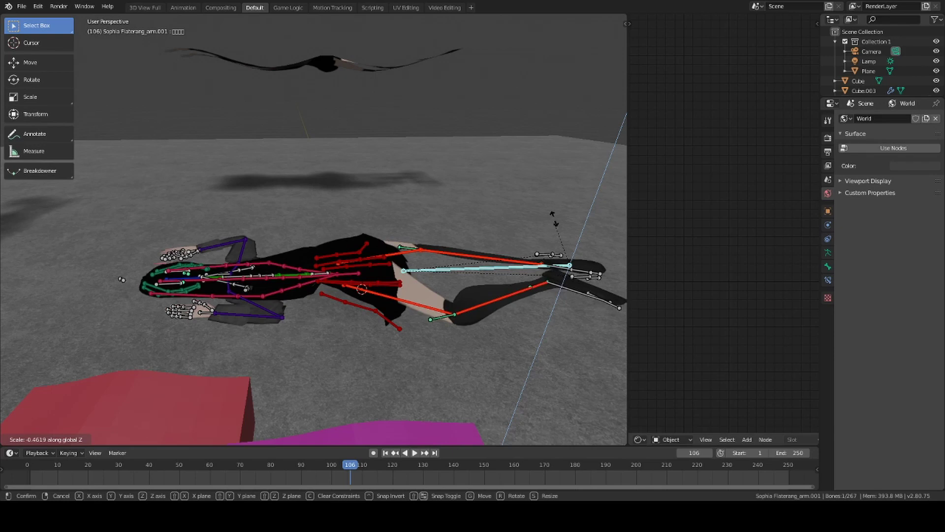
{"action": "left_click", "coordinate": [527, 269]}
{"action": "middle_click_drag", "start_coordinate": [491, 392], "coordinate": [570, 446]}
{"action": "middle_click_drag", "start_coordinate": [371, 315], "coordinate": [388, 263]}
{"action": "key", "text": "space"}
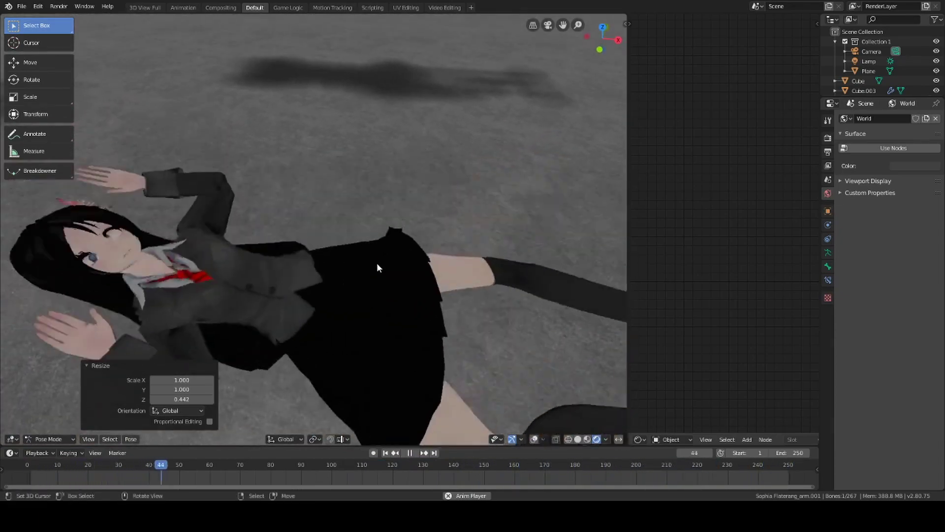
Restrict the character mesh's Wave modifier to Y motion, with X motion disabled, and view the playback
{"action": "scroll", "coordinate": [301, 224], "scroll_direction": "down", "scroll_amount": 3}
{"action": "middle_click_drag", "start_coordinate": [301, 224], "coordinate": [362, 291]}
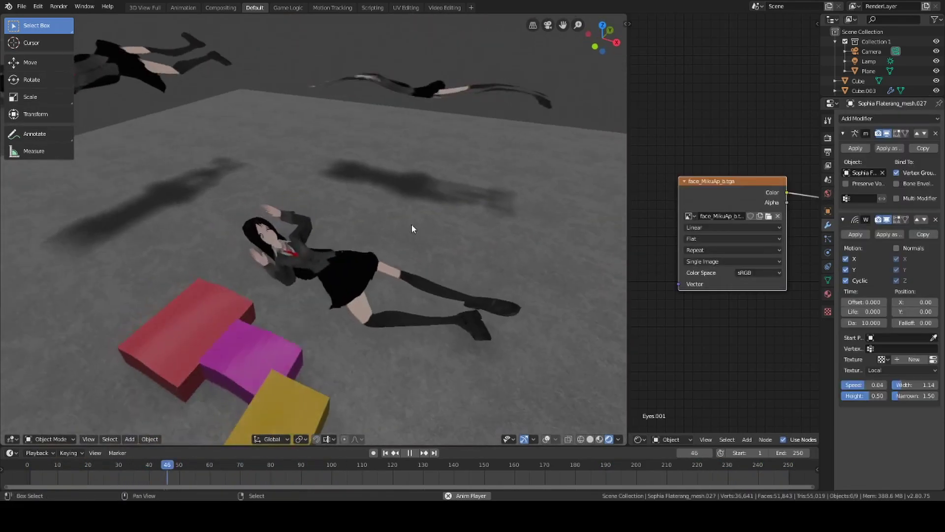
{"action": "middle_click_drag", "start_coordinate": [412, 224], "coordinate": [392, 257]}
{"action": "scroll", "coordinate": [338, 267], "scroll_direction": "up", "scroll_amount": 3}
{"action": "right_click_drag", "start_coordinate": [343, 298], "coordinate": [375, 309]}
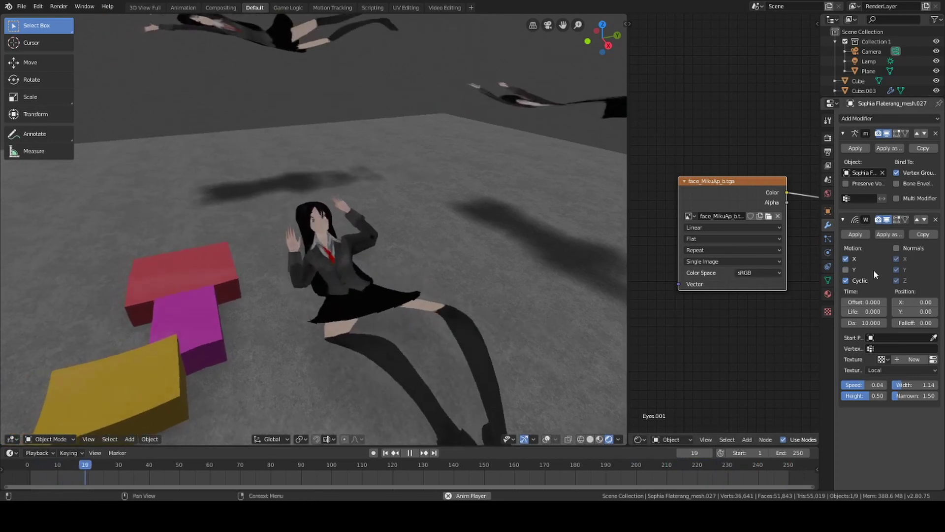
{"action": "left_click", "coordinate": [846, 259]}
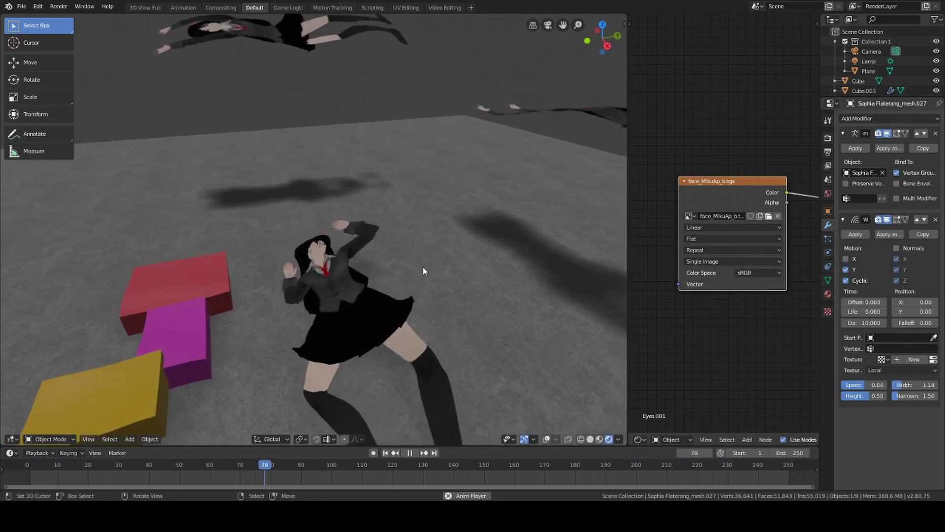
{"action": "middle_click_drag", "start_coordinate": [459, 259], "coordinate": [418, 243]}
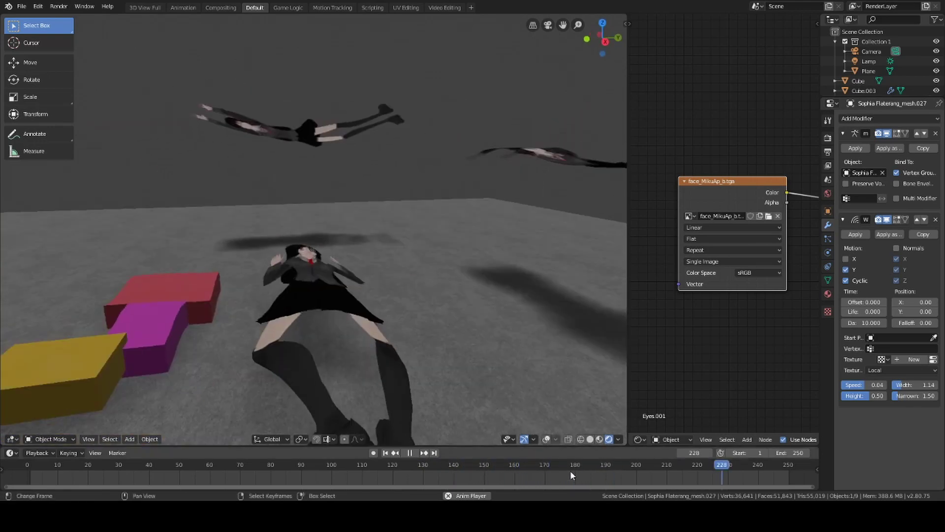
Turn the viewport overlays back on, and try rotating and moving the rig's central bone during playback
{"action": "middle_click_drag", "start_coordinate": [464, 357], "coordinate": [412, 321]}
{"action": "left_click", "coordinate": [546, 438]}
{"action": "right_click", "coordinate": [456, 363]}
{"action": "key", "text": "r"}
{"action": "right_click", "coordinate": [458, 371]}
{"action": "right_click", "coordinate": [456, 369]}
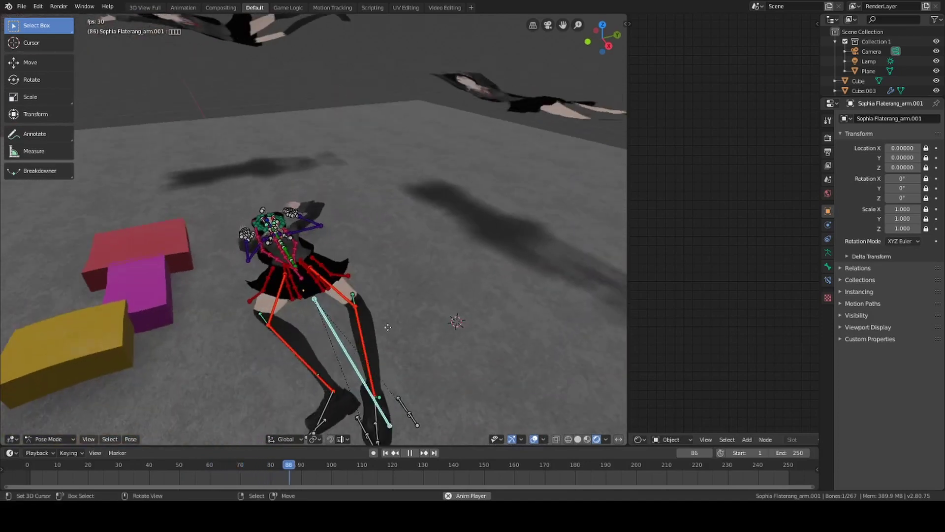
{"action": "key", "text": "g"}
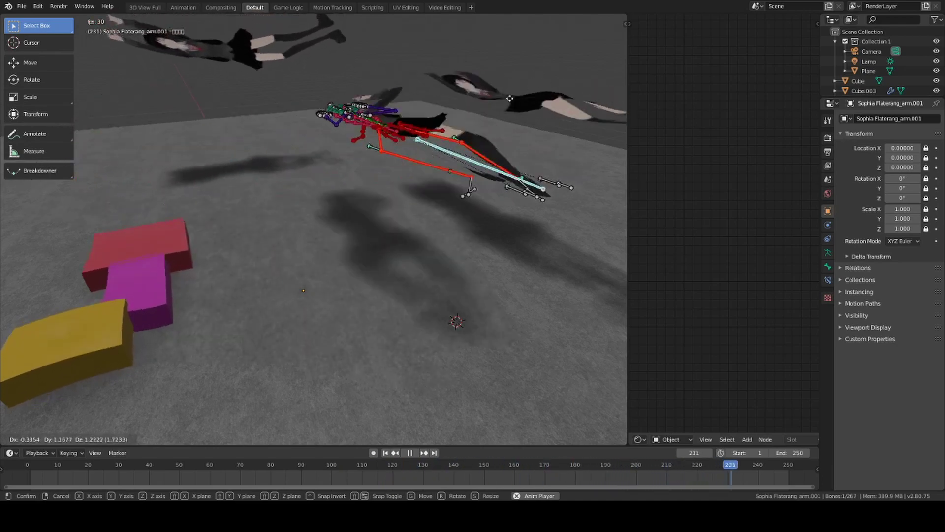
{"action": "right_click", "coordinate": [301, 200]}
Select the character mesh and examine the wave on its upper body during playback
{"action": "middle_click_drag", "start_coordinate": [301, 200], "coordinate": [342, 250]}
{"action": "scroll", "coordinate": [330, 248], "scroll_direction": "up", "scroll_amount": 4}
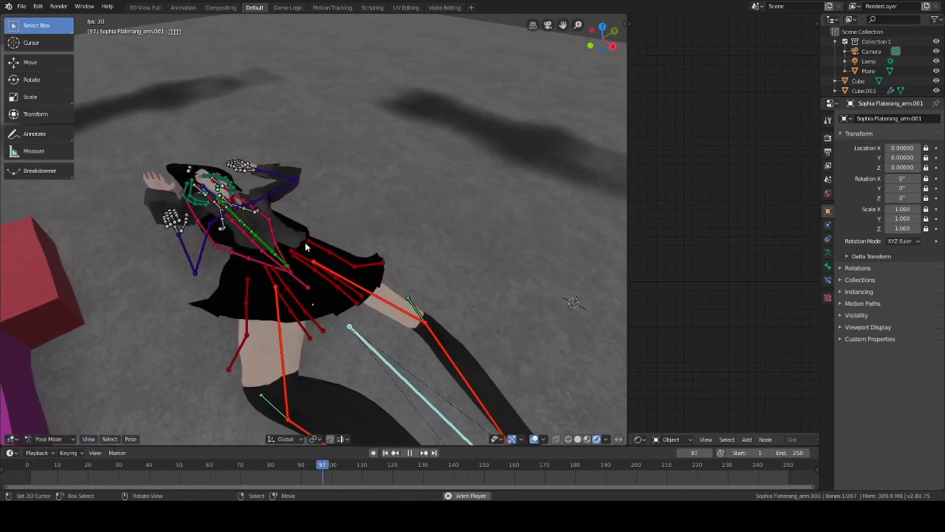
{"action": "right_click_drag", "start_coordinate": [294, 226], "coordinate": [292, 199]}
{"action": "left_click", "coordinate": [293, 199]}
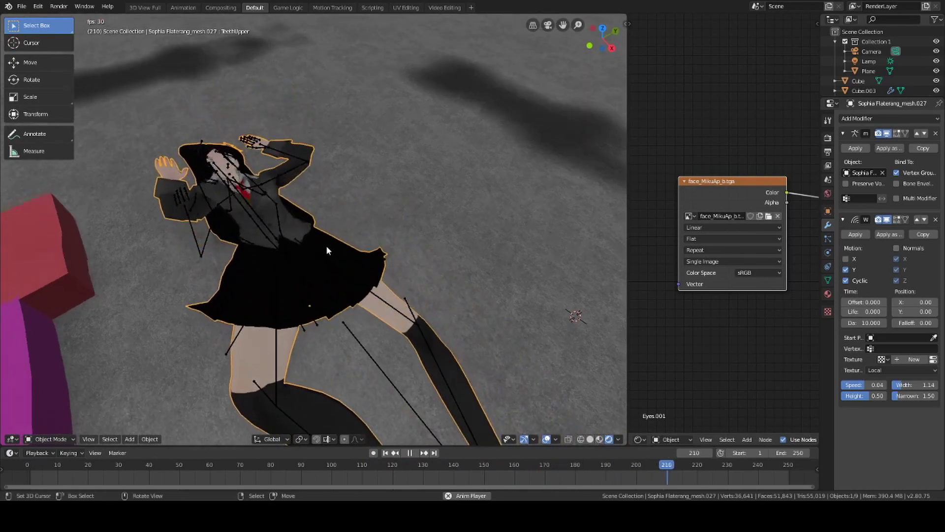
Stop the playback, apply the floating image plane's Wave modifier, and play the animation again
{"action": "scroll", "coordinate": [335, 241], "scroll_direction": "down", "scroll_amount": 5}
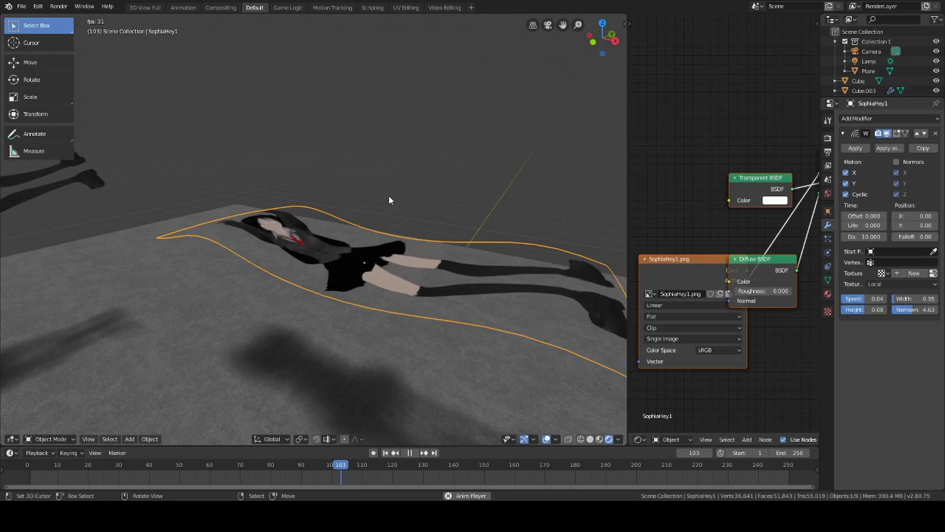
{"action": "key", "text": "space"}
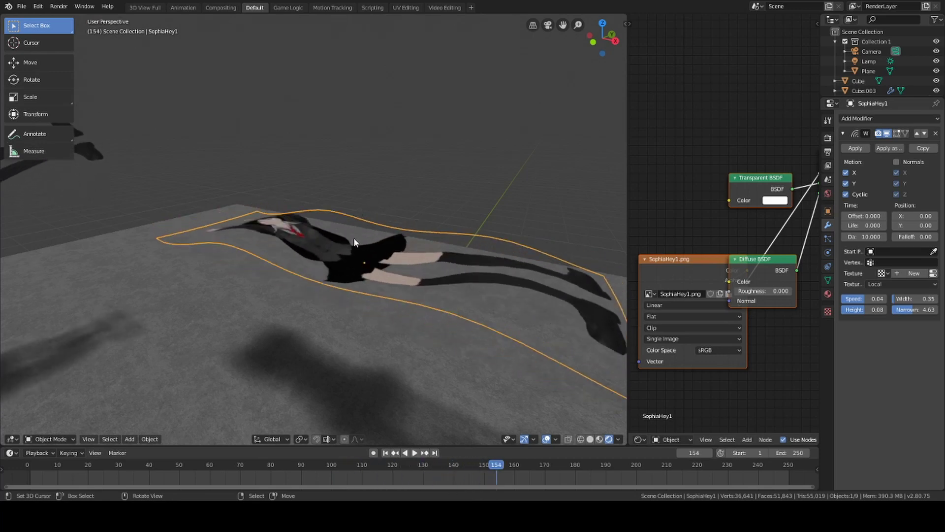
{"action": "scroll", "coordinate": [353, 237], "scroll_direction": "up", "scroll_amount": 4}
{"action": "middle_click_drag", "start_coordinate": [357, 243], "coordinate": [352, 233]}
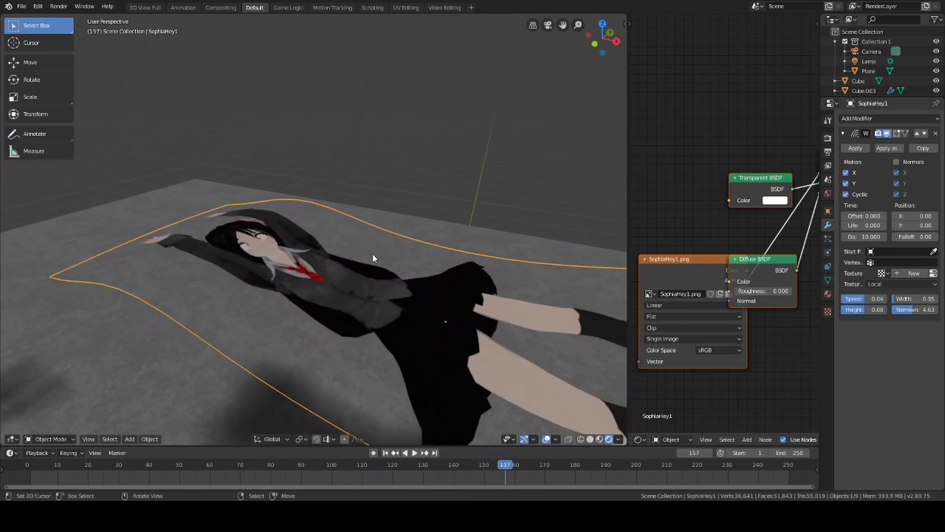
{"action": "left_click", "coordinate": [855, 149]}
{"action": "scroll", "coordinate": [406, 199], "scroll_direction": "down", "scroll_amount": 4}
{"action": "key", "text": "space"}
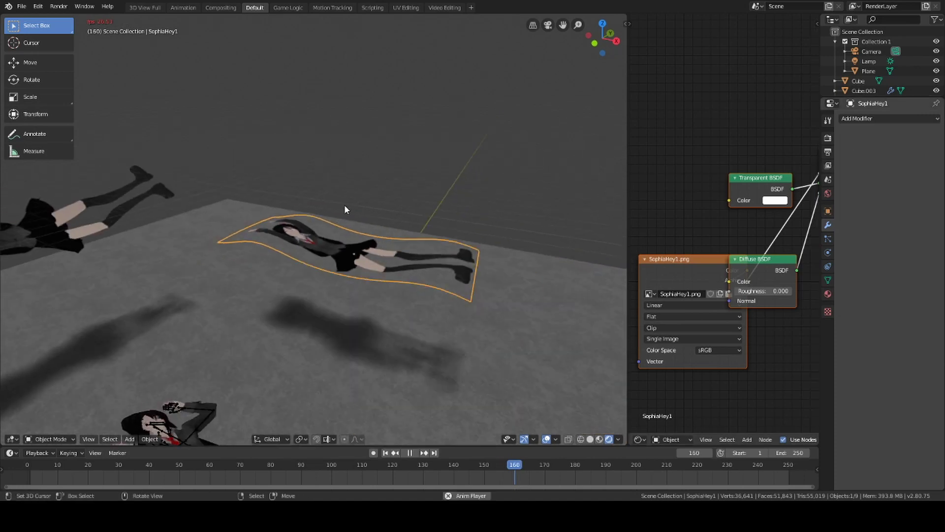
Try to rotate the rippled image plane freely during playback, and look over the whole scene
{"action": "key", "text": "r"}
{"action": "key", "text": "r"}
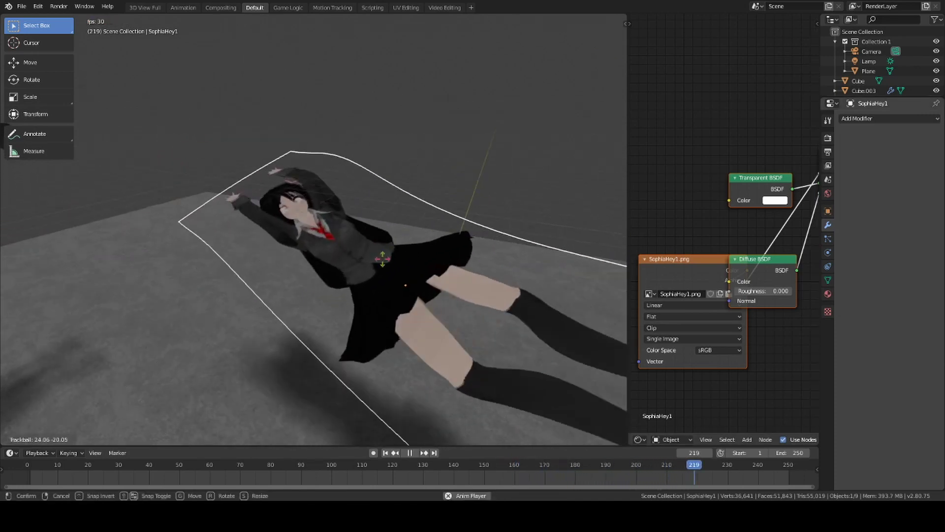
{"action": "right_click", "coordinate": [383, 270]}
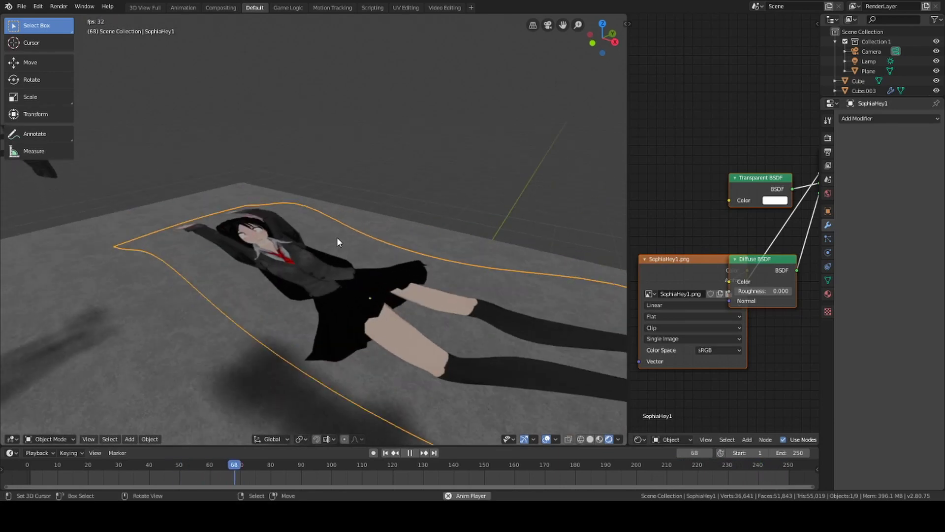
{"action": "scroll", "coordinate": [379, 218], "scroll_direction": "down", "scroll_amount": 4}
{"action": "key", "text": "r"}
{"action": "key", "text": "r"}
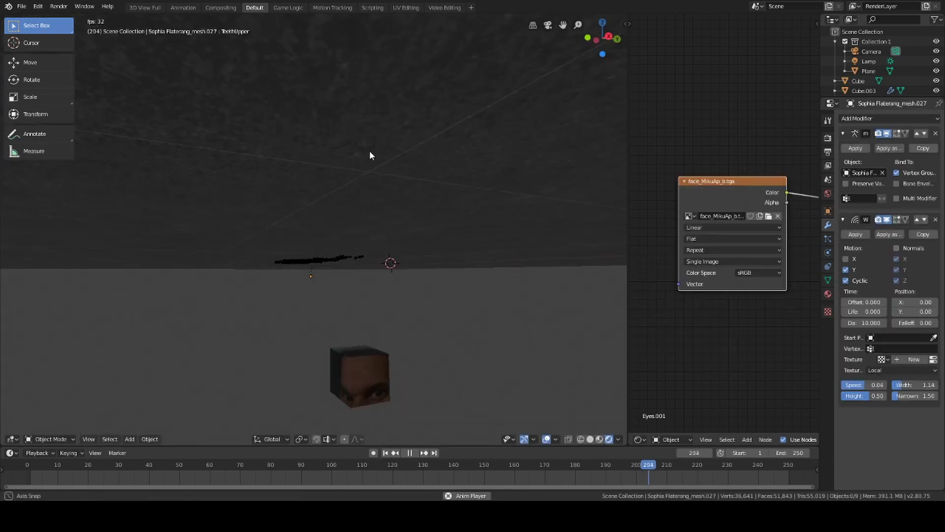
{"action": "middle_click_drag", "start_coordinate": [369, 149], "coordinate": [380, 223]}
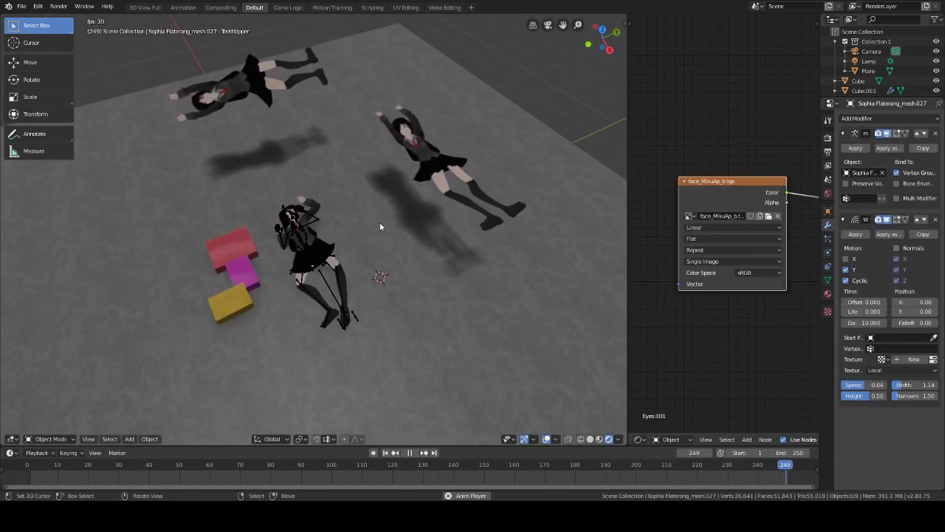